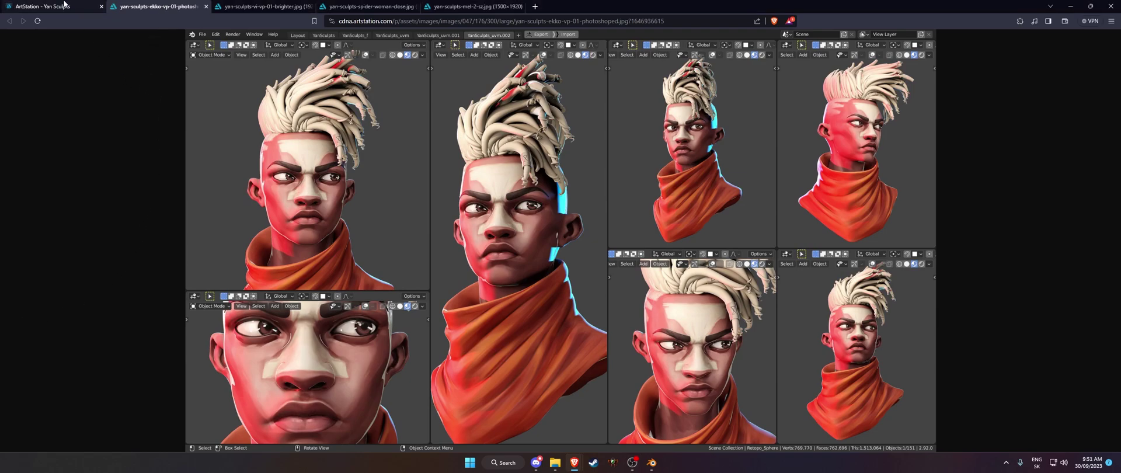
Browse the Vi, Spider-Woman and Mel reference images in Brave, then minimize the browser
{"action": "left_click", "coordinate": [261, 5]}
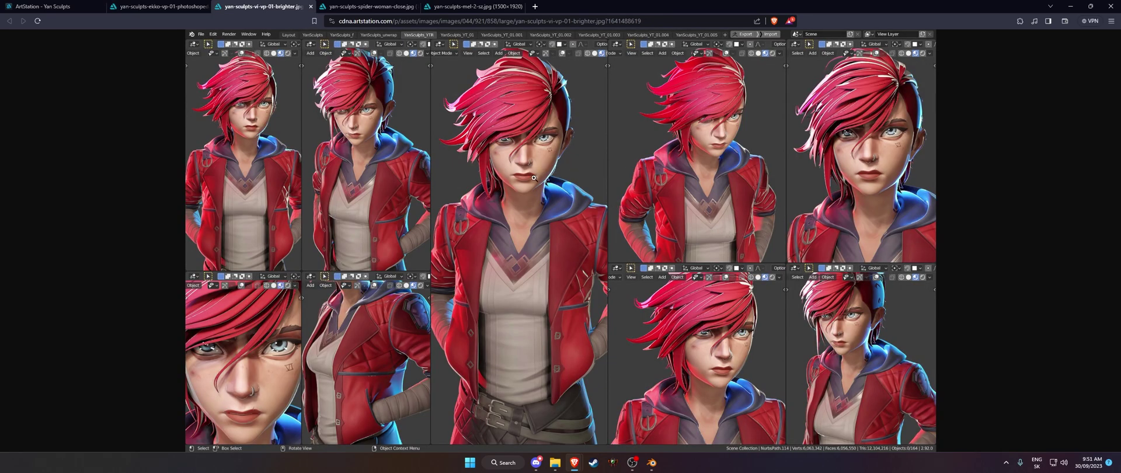
{"action": "left_click", "coordinate": [372, 5]}
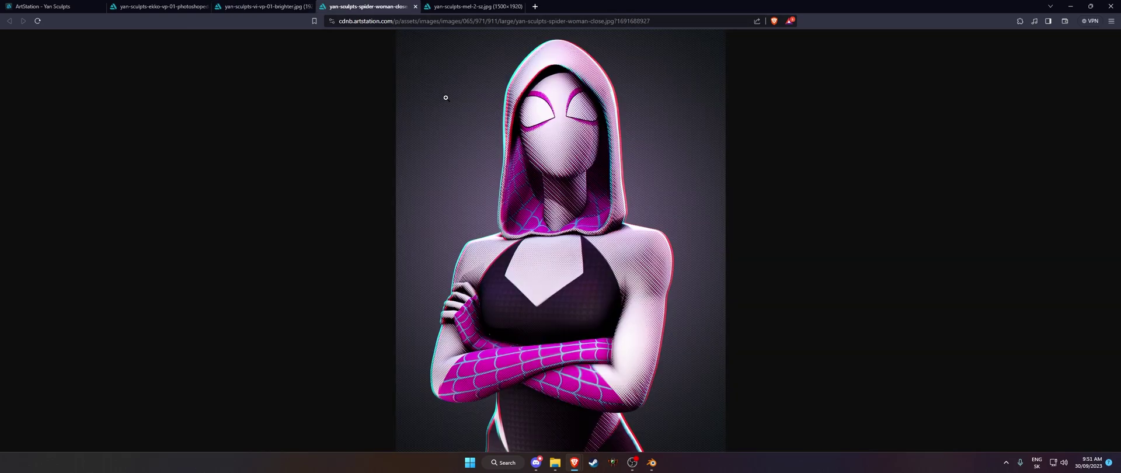
{"action": "left_click", "coordinate": [475, 6]}
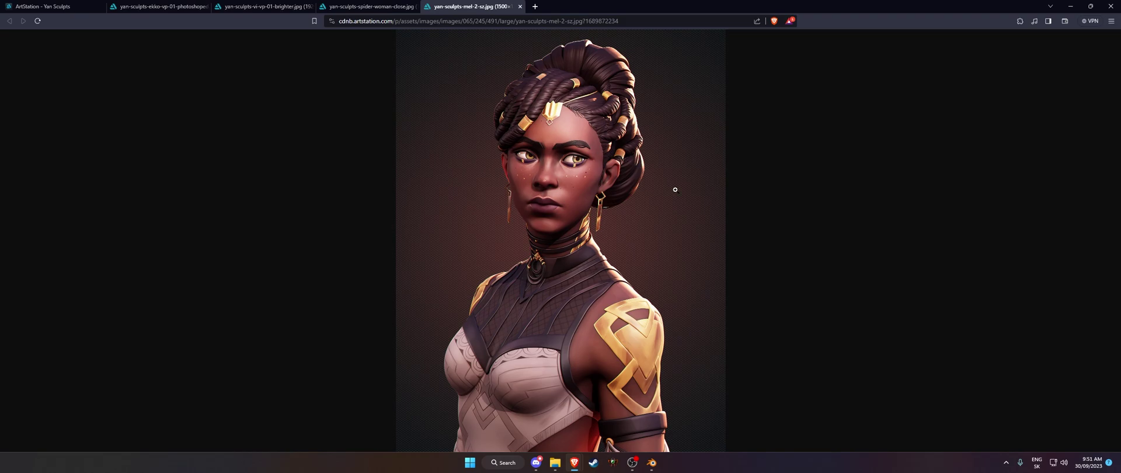
{"action": "left_click", "coordinate": [1073, 5]}
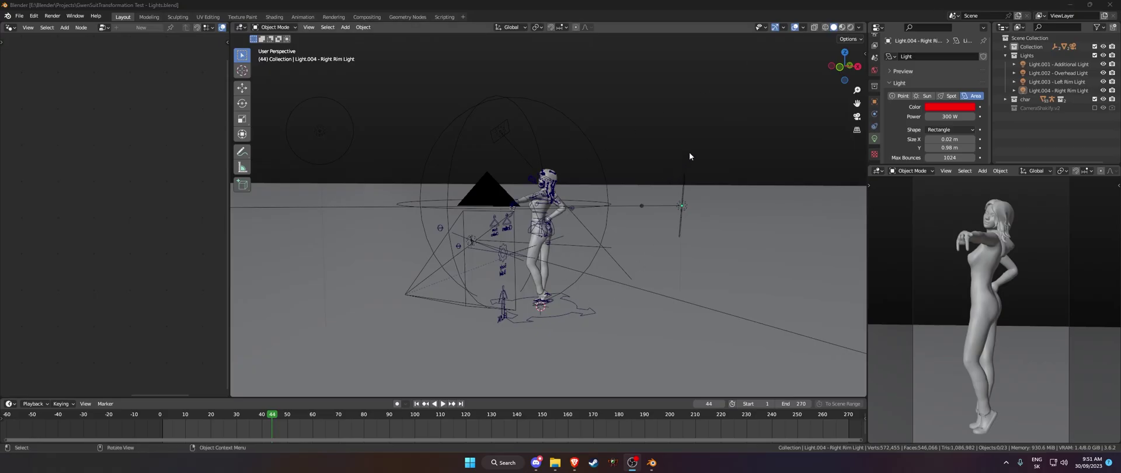
Move the right rim light to a new position and orbit to a higher angle
{"action": "key", "text": "g"}
{"action": "left_click", "coordinate": [673, 155]}
{"action": "scroll", "coordinate": [682, 175], "scroll_direction": "up", "scroll_amount": 1}
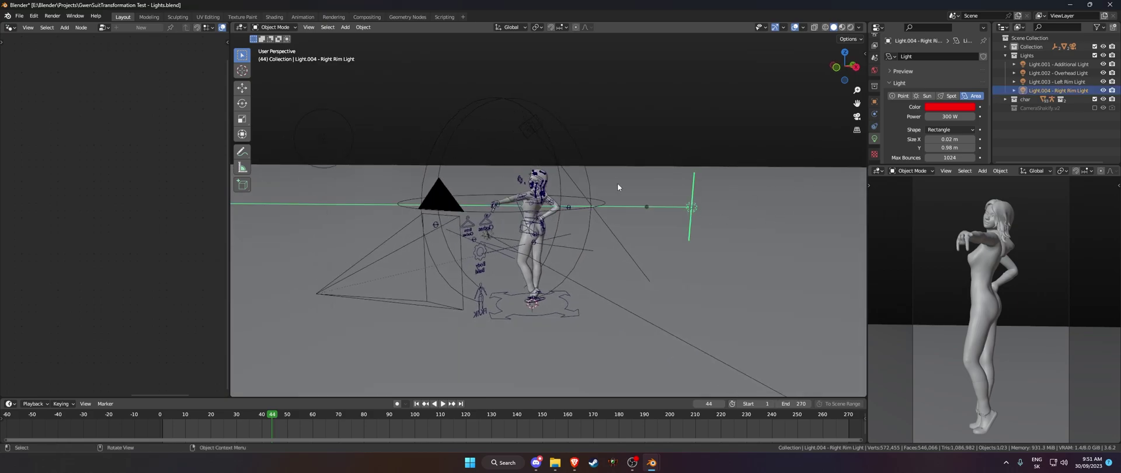
{"action": "middle_click_drag", "start_coordinate": [616, 185], "coordinate": [670, 175]}
{"action": "mouse_move", "coordinate": [585, 123]}
{"action": "middle_mouse_down"}
{"action": "mouse_move", "coordinate": [611, 136]}
{"action": "mouse_move", "coordinate": [568, 130]}
{"action": "mouse_move", "coordinate": [621, 147]}
{"action": "middle_mouse_up"}
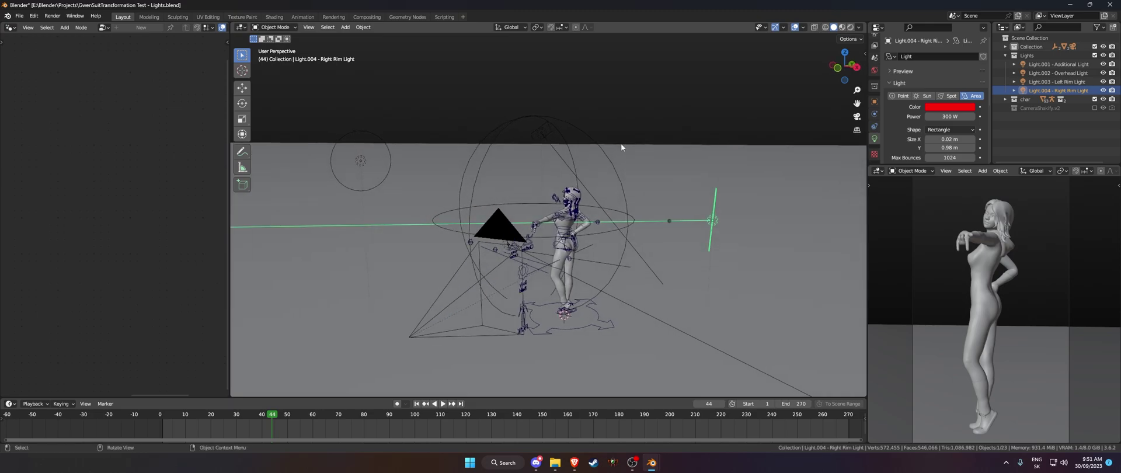
Select the overhead light and switch the side viewport to Rendered shading
{"action": "left_click", "coordinate": [361, 160]}
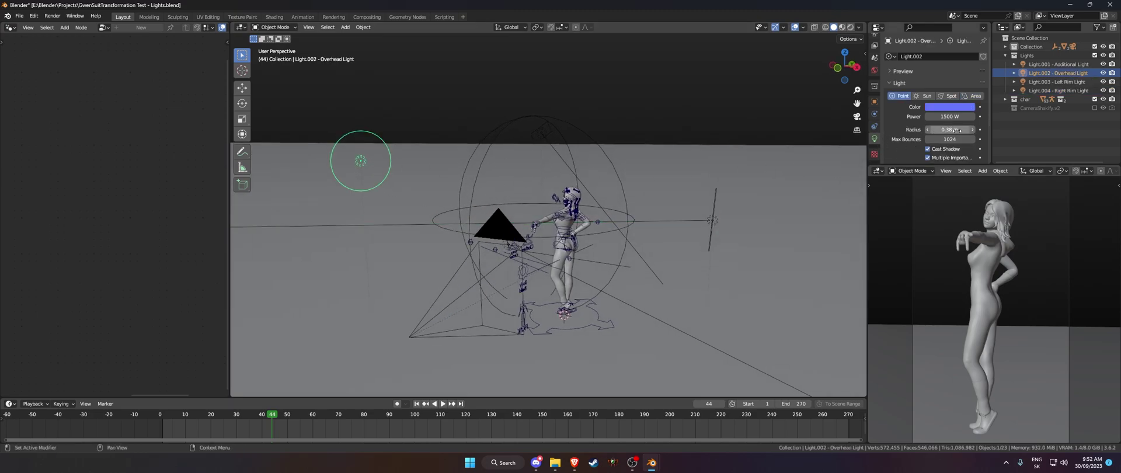
{"action": "key", "text": "z"}
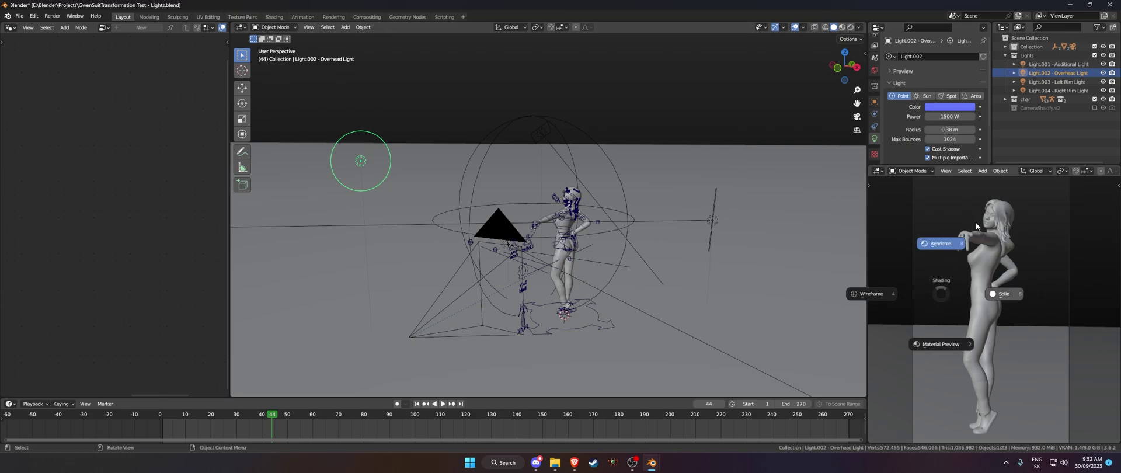
{"action": "left_click", "coordinate": [960, 233]}
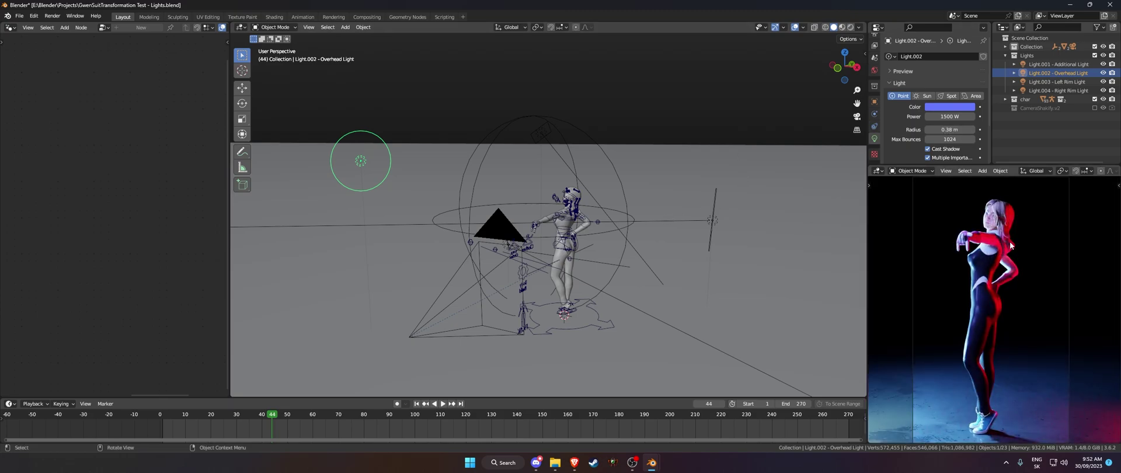
{"action": "key", "text": "ctrl+alt+space"}
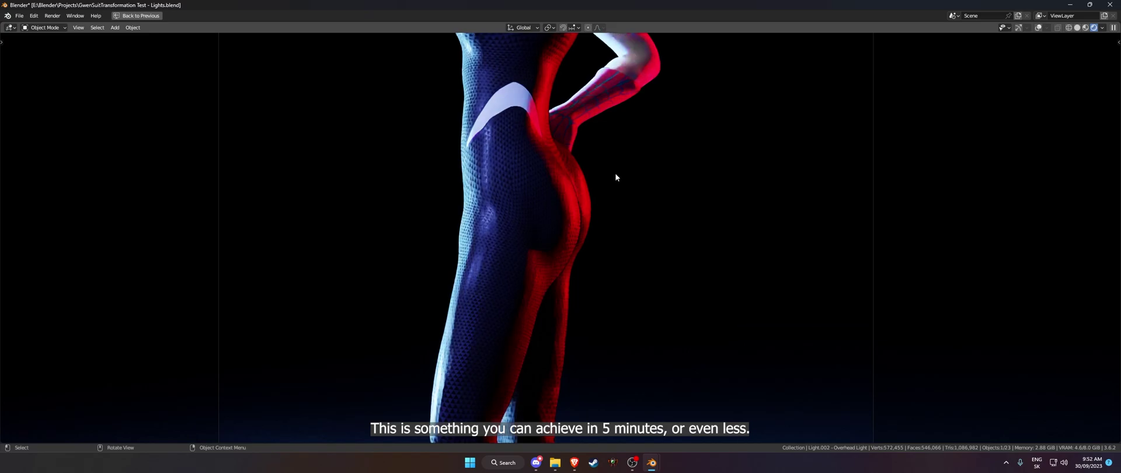
{"action": "scroll", "coordinate": [614, 177], "scroll_direction": "down", "scroll_amount": 5}
{"action": "middle_click_drag", "start_coordinate": [640, 162], "coordinate": [648, 178]}
{"action": "scroll", "coordinate": [637, 155], "scroll_direction": "up", "scroll_amount": 3}
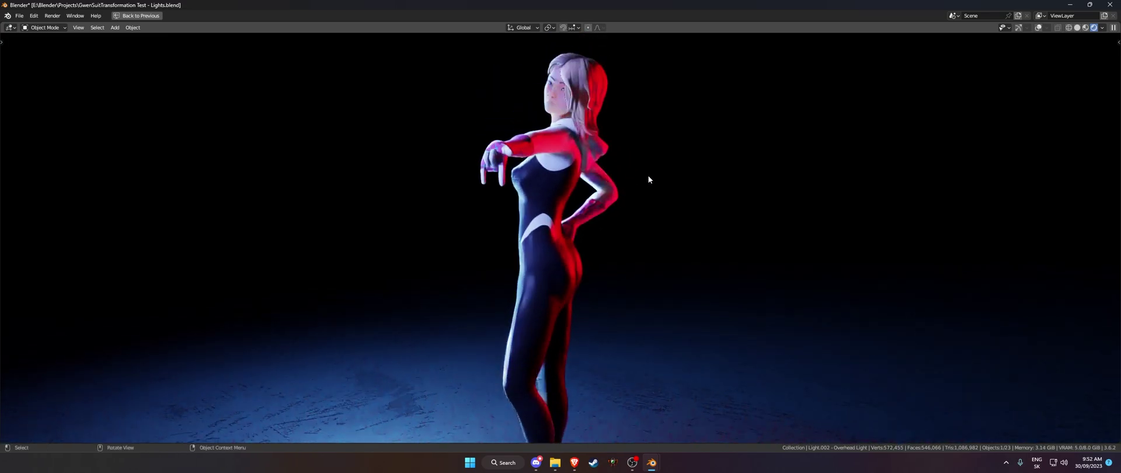
{"action": "key", "text": "ctrl+space"}
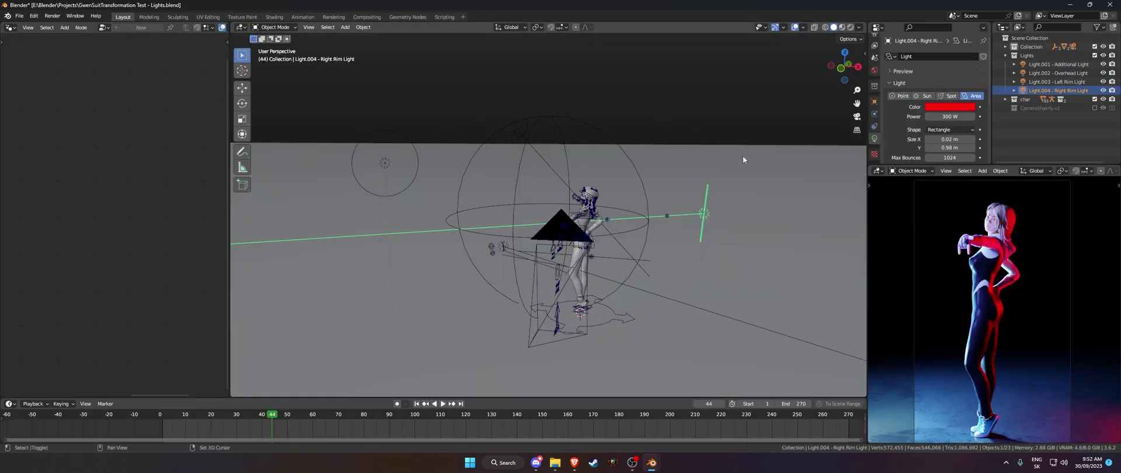
{"action": "mouse_move", "coordinate": [742, 154]}
{"action": "middle_mouse_down"}
{"action": "mouse_move", "coordinate": [720, 99]}
{"action": "mouse_move", "coordinate": [722, 127]}
{"action": "mouse_move", "coordinate": [674, 150]}
{"action": "middle_mouse_up"}
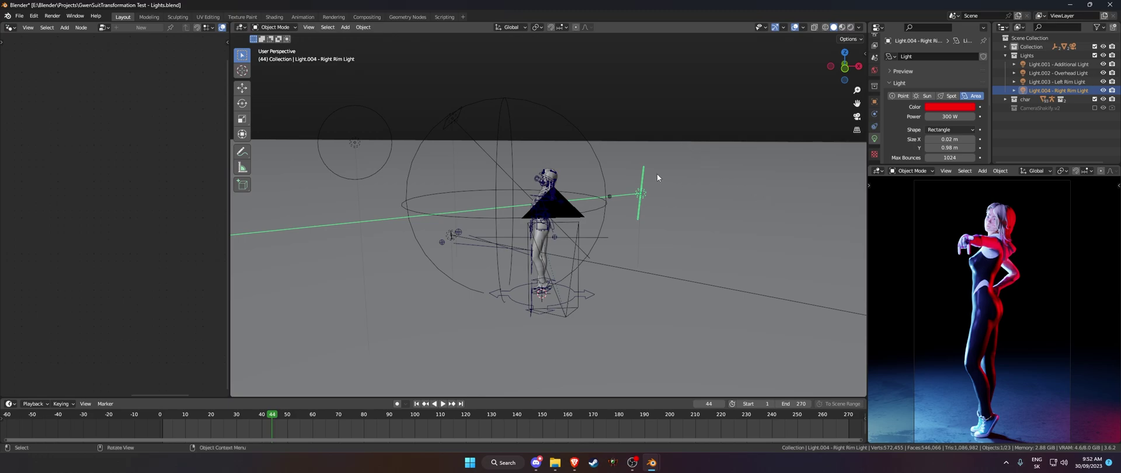
{"action": "scroll", "coordinate": [616, 202], "scroll_direction": "down", "scroll_amount": 5}
{"action": "scroll", "coordinate": [619, 199], "scroll_direction": "up", "scroll_amount": 1}
{"action": "scroll", "coordinate": [619, 199], "scroll_direction": "up", "scroll_amount": 4}
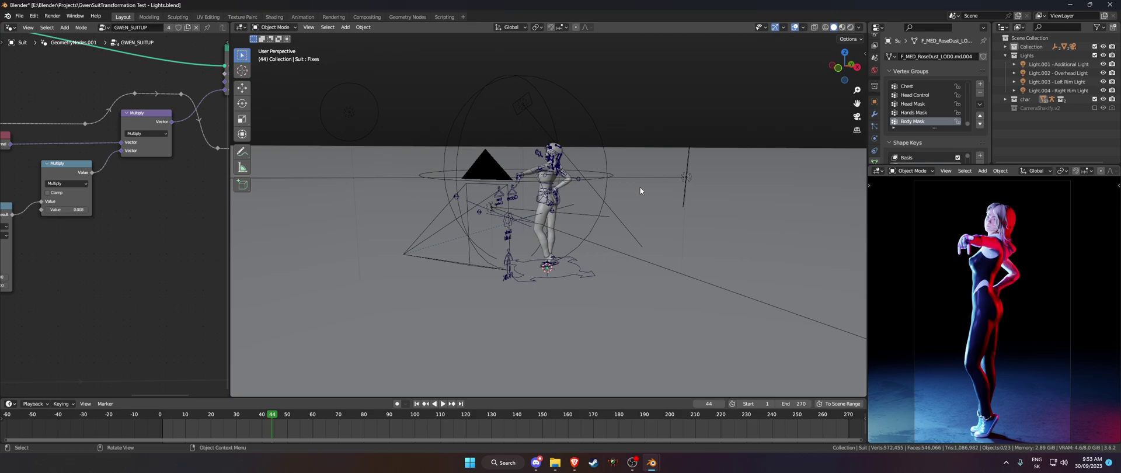
{"action": "left_click", "coordinate": [668, 332]}
{"action": "key", "text": "h"}
{"action": "mouse_move", "coordinate": [712, 200]}
{"action": "middle_mouse_down"}
{"action": "mouse_move", "coordinate": [621, 175]}
{"action": "mouse_move", "coordinate": [470, 236]}
{"action": "middle_mouse_up"}
{"action": "middle_click_drag", "start_coordinate": [489, 294], "coordinate": [671, 176]}
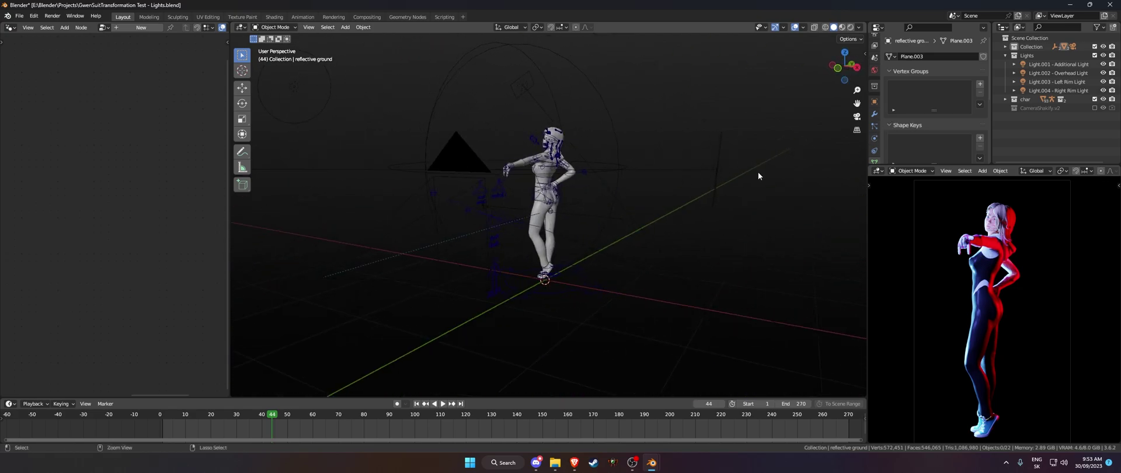
{"action": "key", "text": "alt+h"}
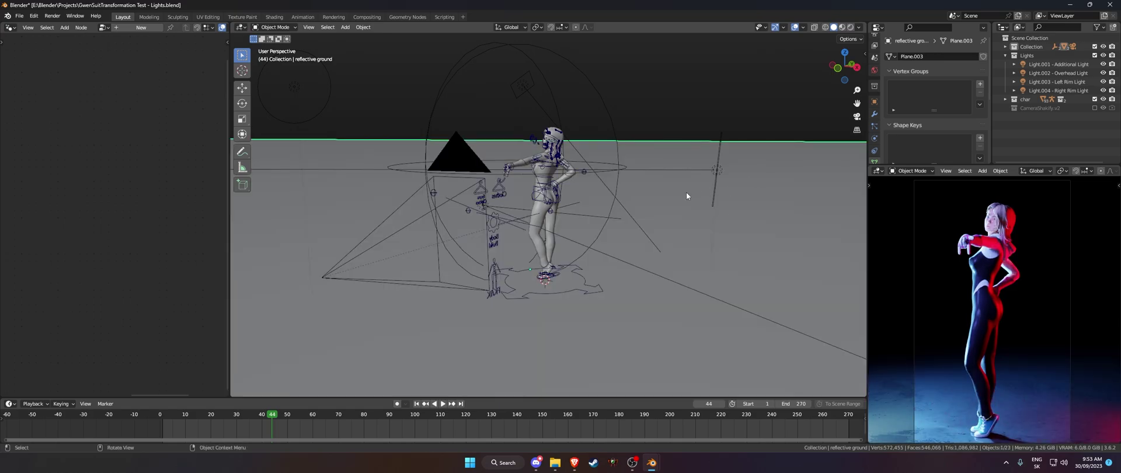
{"action": "left_click", "coordinate": [716, 168]}
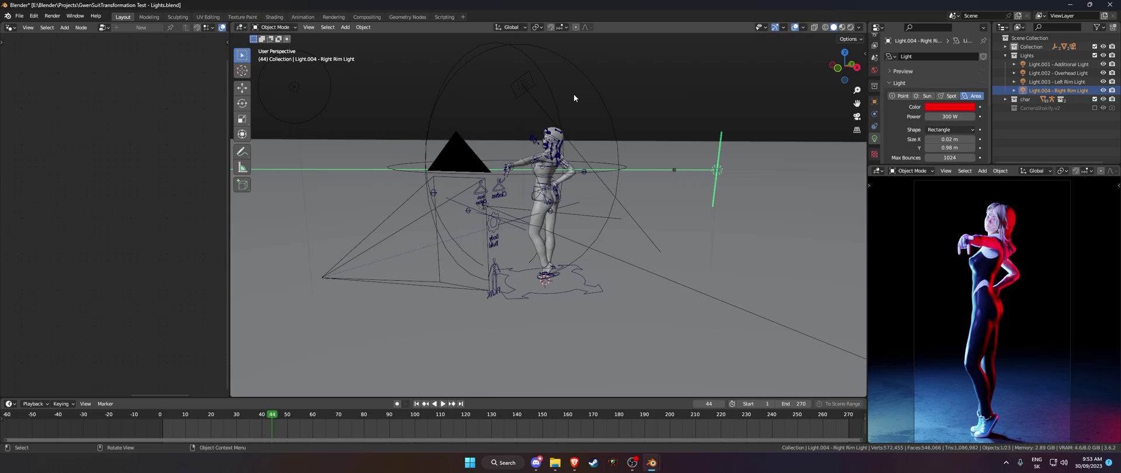
{"action": "left_click", "coordinate": [523, 84]}
{"action": "mouse_move", "coordinate": [776, 172]}
{"action": "middle_mouse_down"}
{"action": "mouse_move", "coordinate": [696, 122]}
{"action": "mouse_move", "coordinate": [544, 89]}
{"action": "middle_mouse_up"}
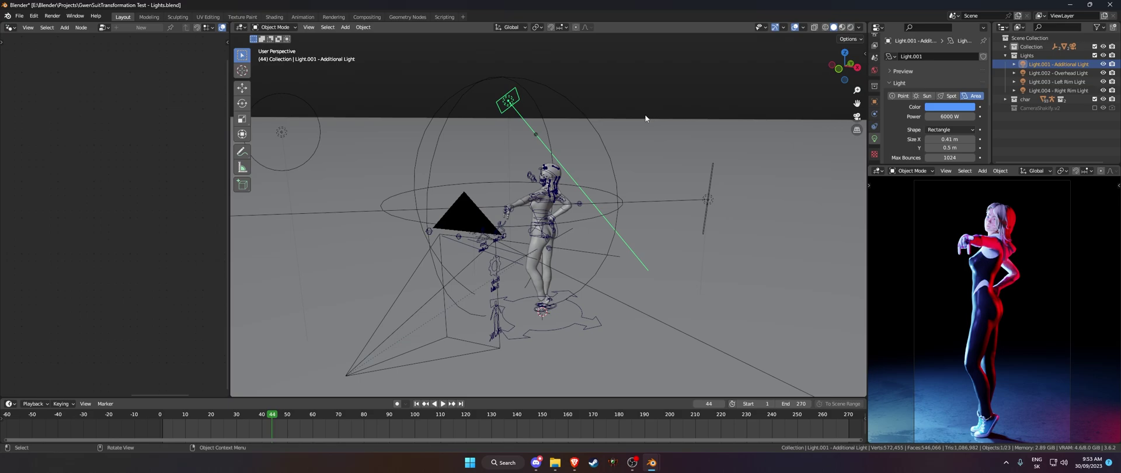
{"action": "scroll", "coordinate": [594, 211], "scroll_direction": "down", "scroll_amount": 3}
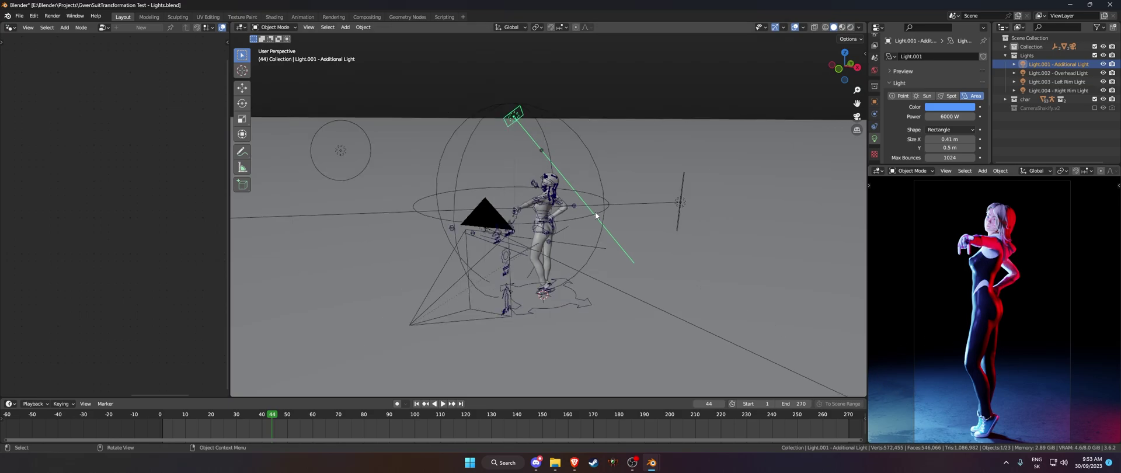
{"action": "middle_click_drag", "start_coordinate": [650, 186], "coordinate": [644, 189]}
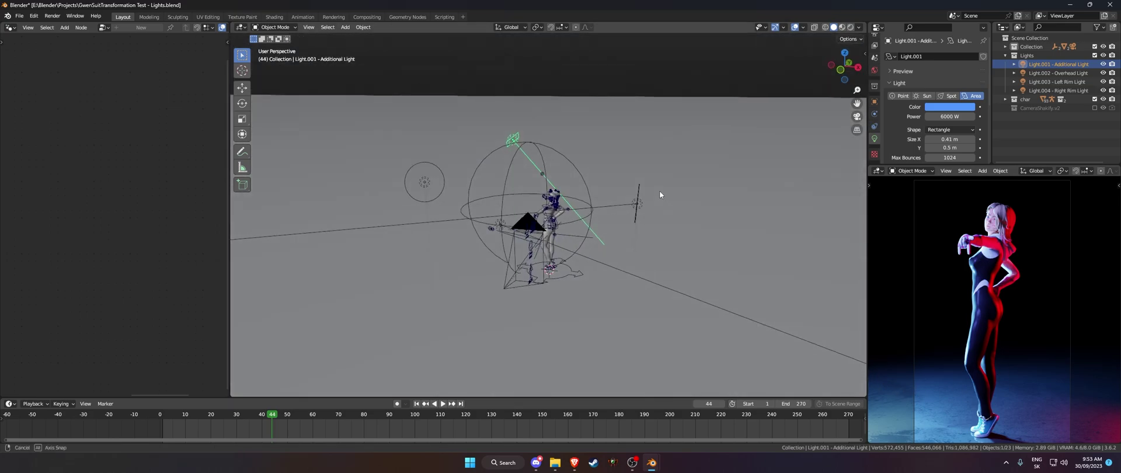
Select the overhead point light and preview the render through the camera
{"action": "left_click", "coordinate": [428, 180]}
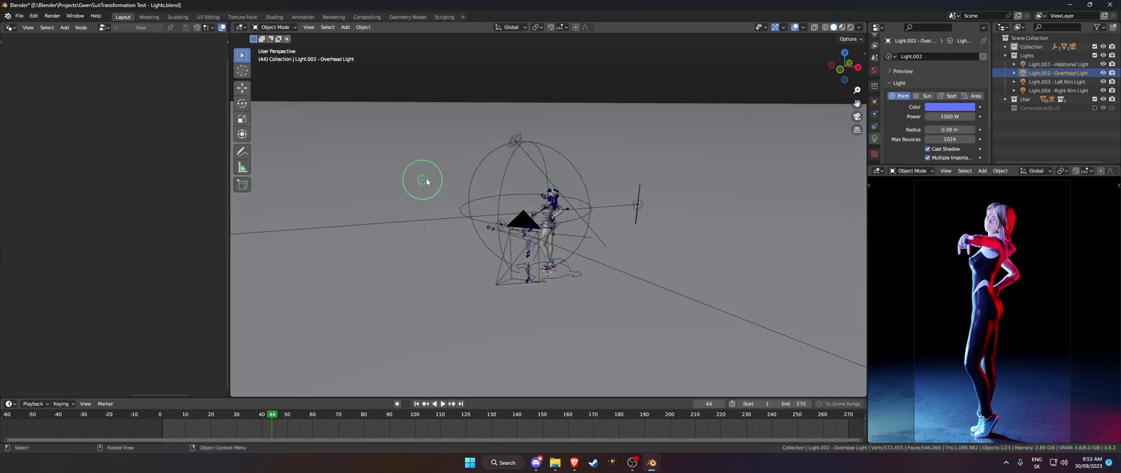
{"action": "middle_click_drag", "start_coordinate": [426, 180], "coordinate": [623, 220]}
{"action": "scroll", "coordinate": [412, 250], "scroll_direction": "up", "scroll_amount": 2}
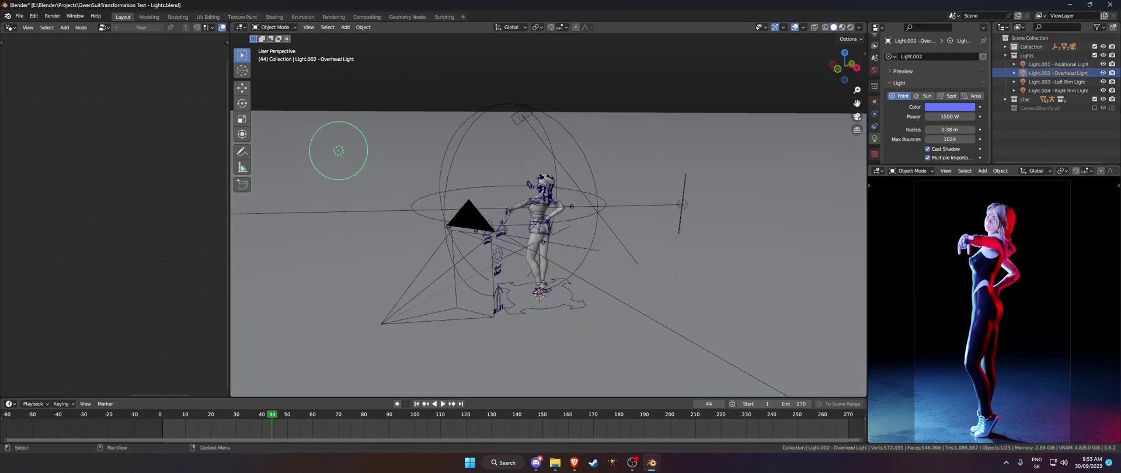
{"action": "scroll", "coordinate": [1046, 283], "scroll_direction": "up", "scroll_amount": 3}
{"action": "middle_click_drag", "start_coordinate": [1046, 219], "coordinate": [1038, 290], "text": "shift"}
{"action": "key", "text": "KP_0"}
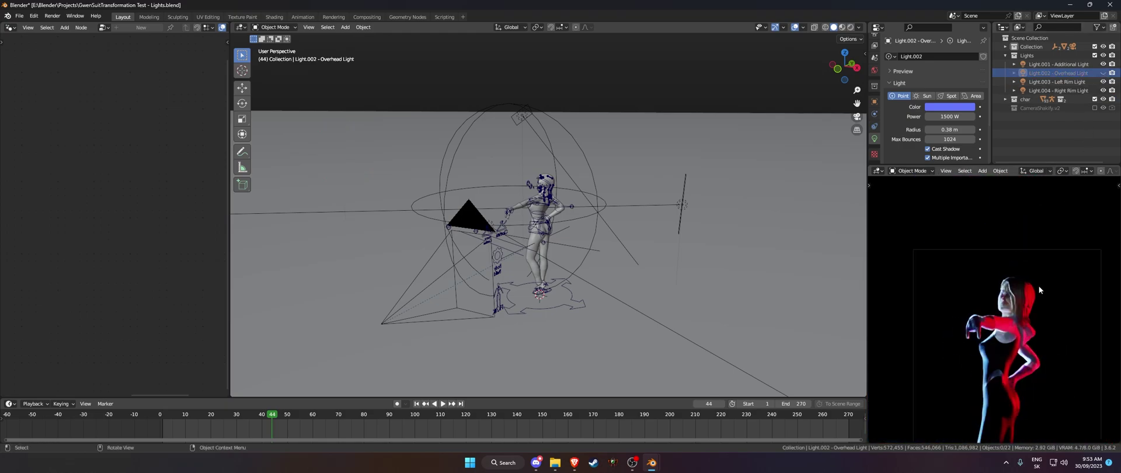
{"action": "scroll", "coordinate": [1039, 289], "scroll_direction": "up", "scroll_amount": 2}
Select the additional area light and inspect the character's arm in the render
{"action": "middle_click_drag", "start_coordinate": [525, 192], "coordinate": [589, 128]}
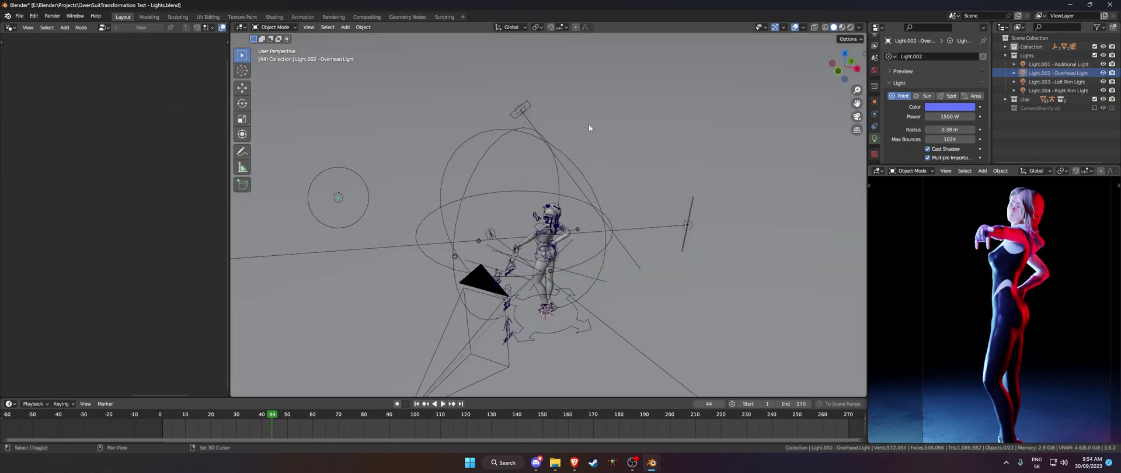
{"action": "left_click", "coordinate": [524, 109]}
{"action": "middle_click_drag", "start_coordinate": [648, 202], "coordinate": [651, 183]}
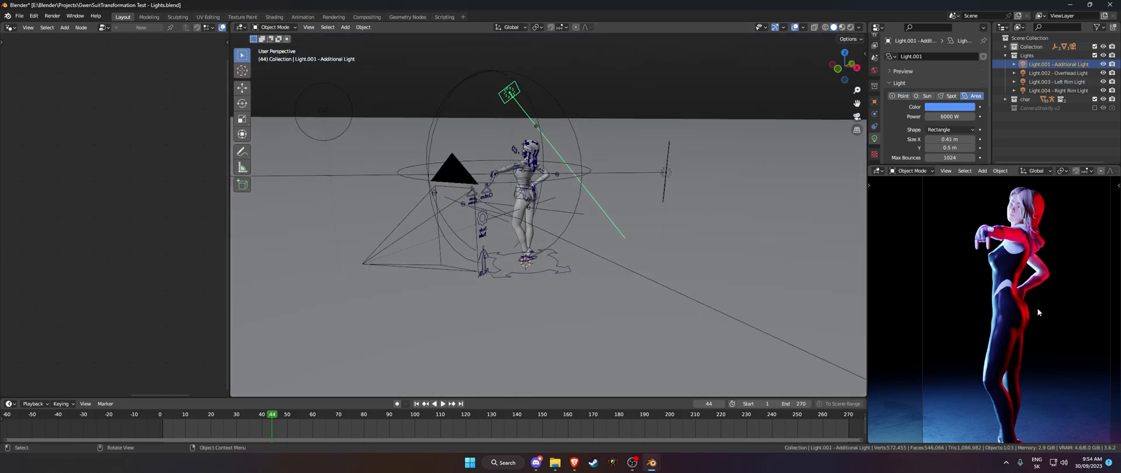
{"action": "middle_click_drag", "start_coordinate": [999, 355], "coordinate": [959, 400]}
{"action": "scroll", "coordinate": [1018, 330], "scroll_direction": "up", "scroll_amount": 4}
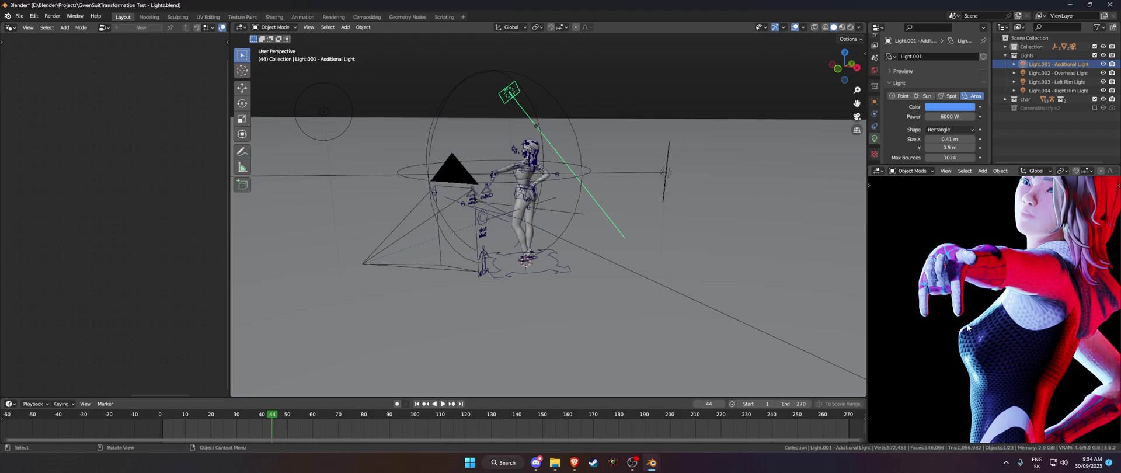
{"action": "scroll", "coordinate": [962, 324], "scroll_direction": "down", "scroll_amount": 3}
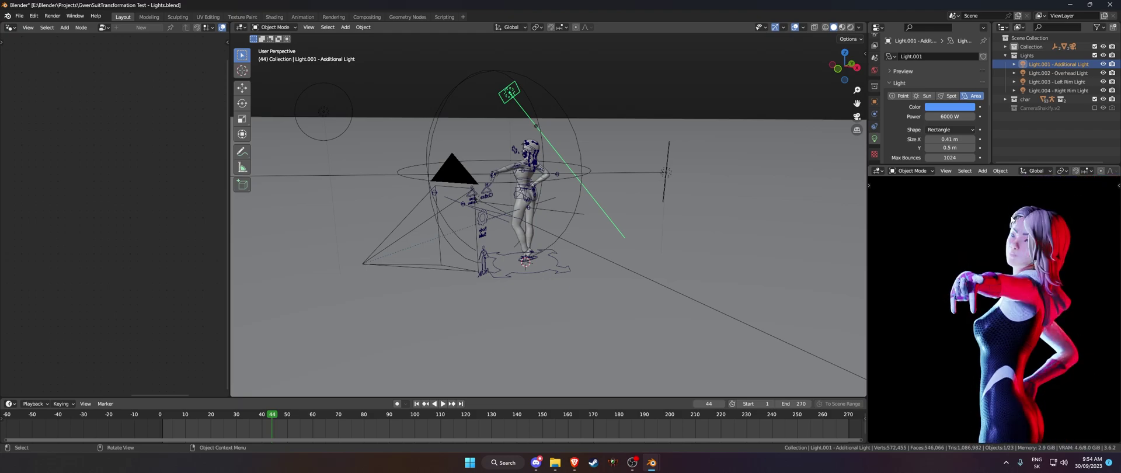
Toggle the Additional Light's visibility to compare renders, leaving it visible
{"action": "left_click", "coordinate": [1102, 63]}
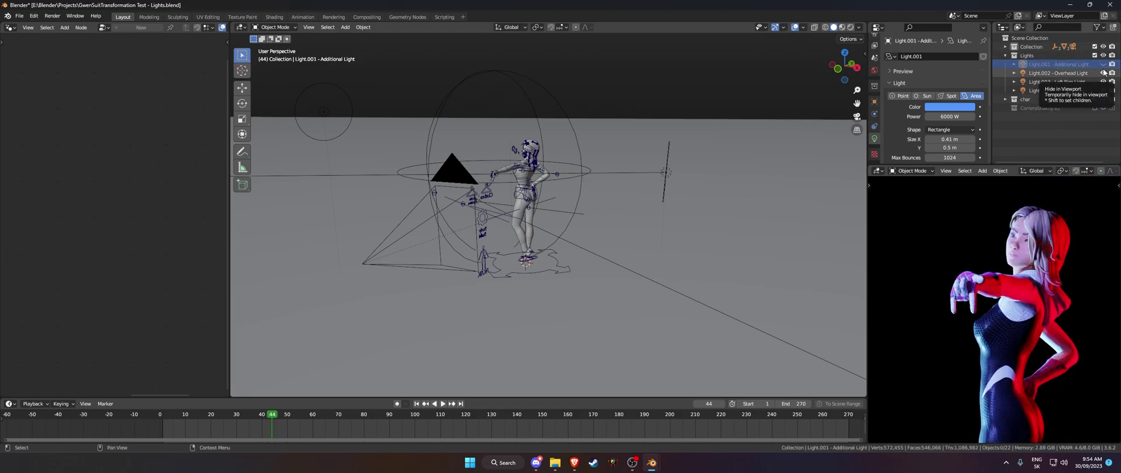
{"action": "left_click", "coordinate": [1103, 73]}
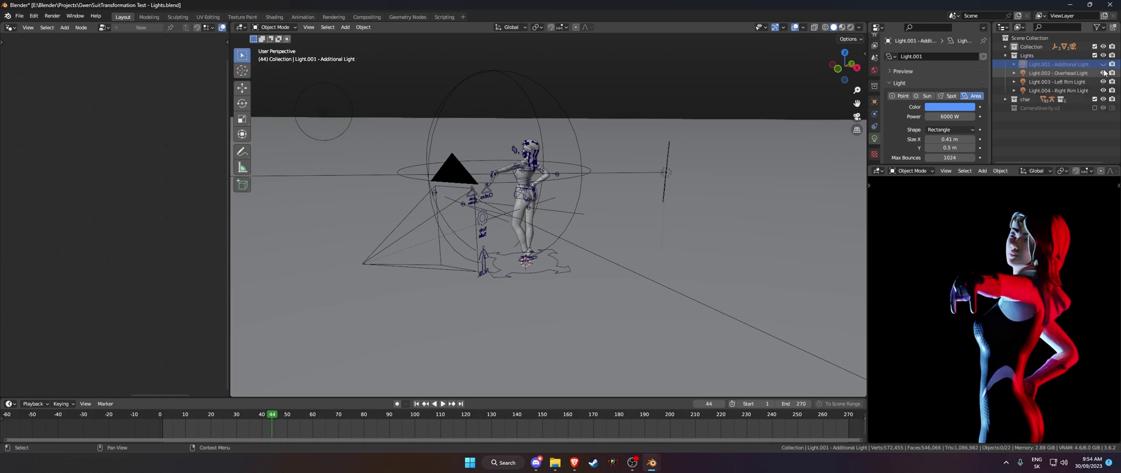
{"action": "left_click", "coordinate": [1103, 73]}
{"action": "left_click", "coordinate": [1102, 64]}
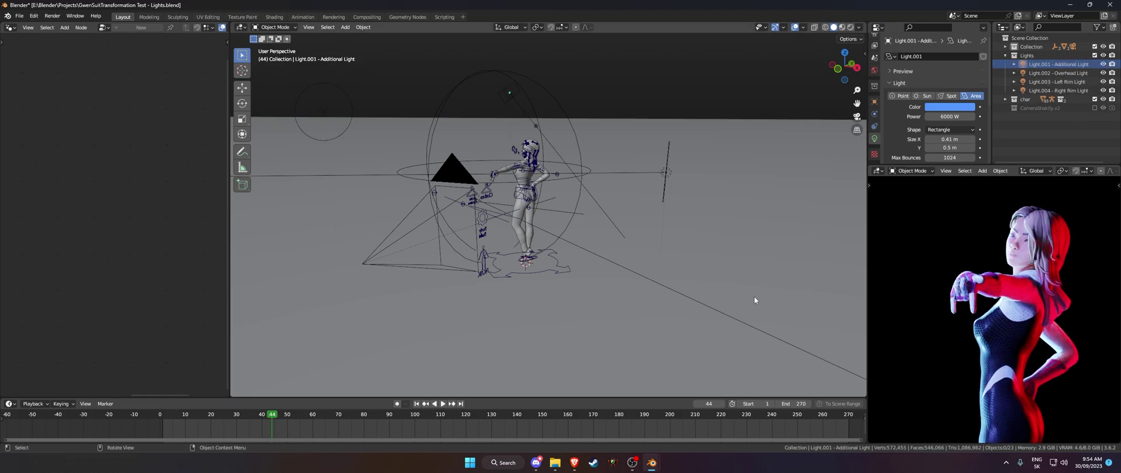
Select the Right Rim Light and orbit between side and front views of the character
{"action": "middle_click_drag", "start_coordinate": [753, 296], "coordinate": [653, 305]}
{"action": "left_click", "coordinate": [639, 163]}
{"action": "middle_click_drag", "start_coordinate": [639, 162], "coordinate": [534, 187]}
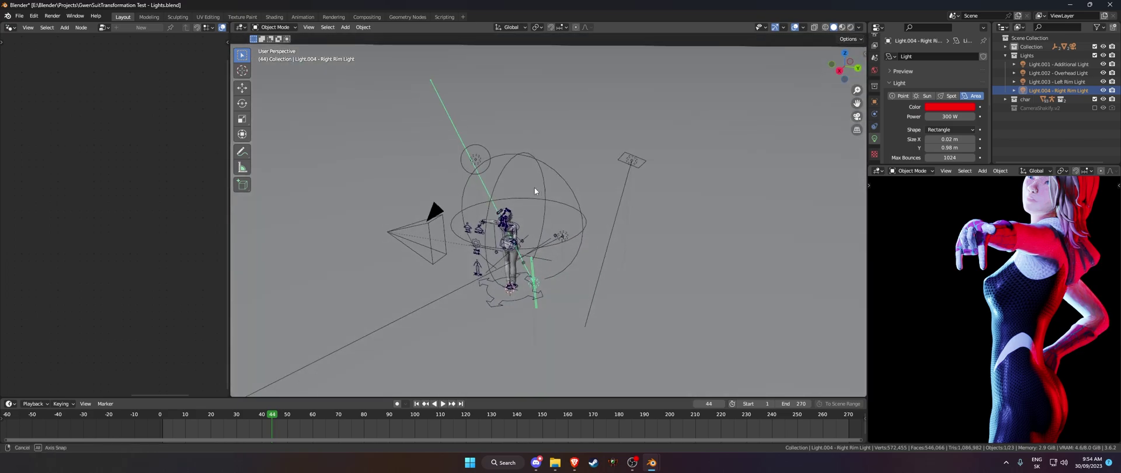
{"action": "scroll", "coordinate": [513, 228], "scroll_direction": "up", "scroll_amount": 5}
{"action": "middle_click_drag", "start_coordinate": [514, 229], "coordinate": [759, 268]}
{"action": "scroll", "coordinate": [561, 241], "scroll_direction": "down", "scroll_amount": 3}
{"action": "mouse_move", "coordinate": [561, 241]}
{"action": "middle_mouse_down"}
{"action": "mouse_move", "coordinate": [674, 245]}
{"action": "mouse_move", "coordinate": [683, 232]}
{"action": "middle_mouse_up"}
{"action": "left_click", "coordinate": [1086, 128]}
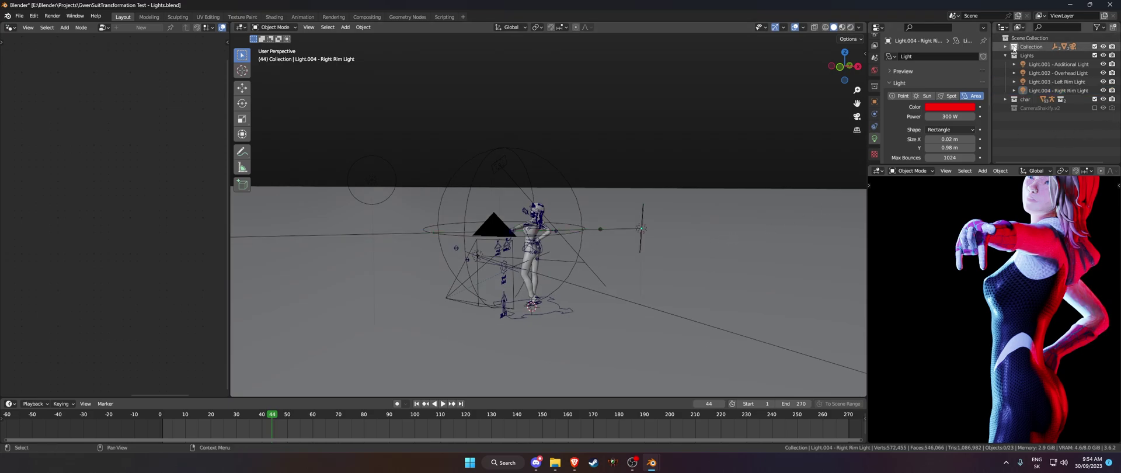
Create a new collection, exclude the Lights collection, and make the new one active
{"action": "right_click", "coordinate": [1057, 124]}
{"action": "left_click", "coordinate": [1057, 124]}
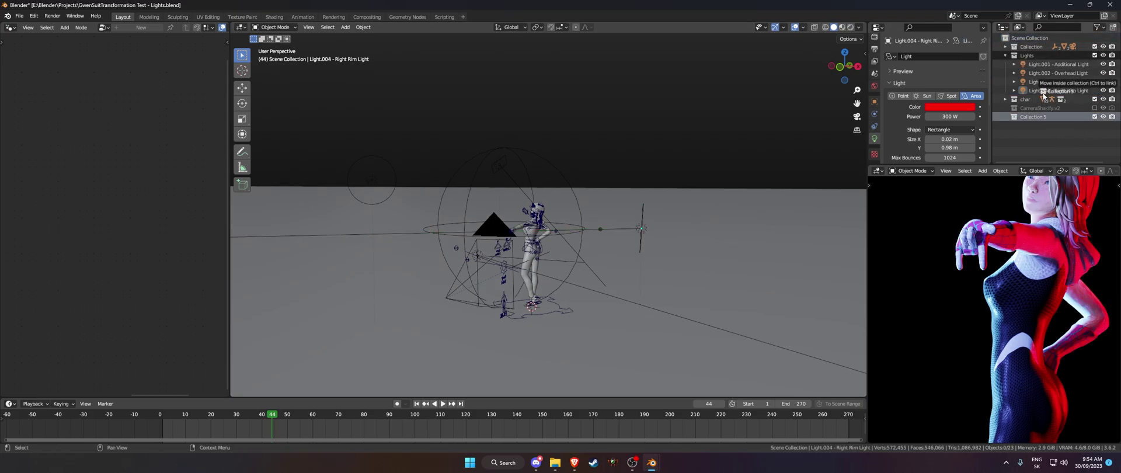
{"action": "left_click", "coordinate": [1006, 55]}
{"action": "left_click", "coordinate": [1033, 64]}
{"action": "left_click", "coordinate": [1093, 56]}
{"action": "middle_click_drag", "start_coordinate": [605, 223], "coordinate": [632, 214]}
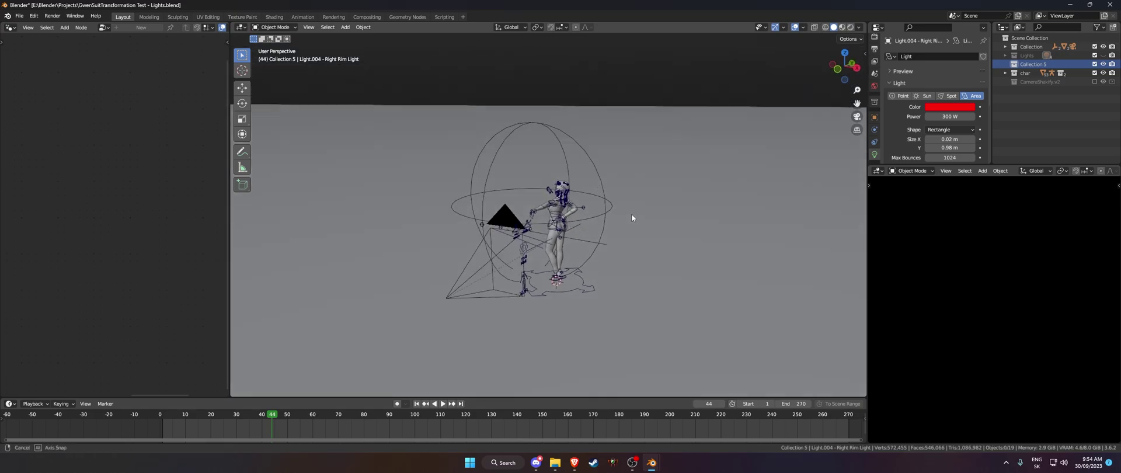
Add an area light, raise it along Z and rotate it
{"action": "key", "text": "shift+a"}
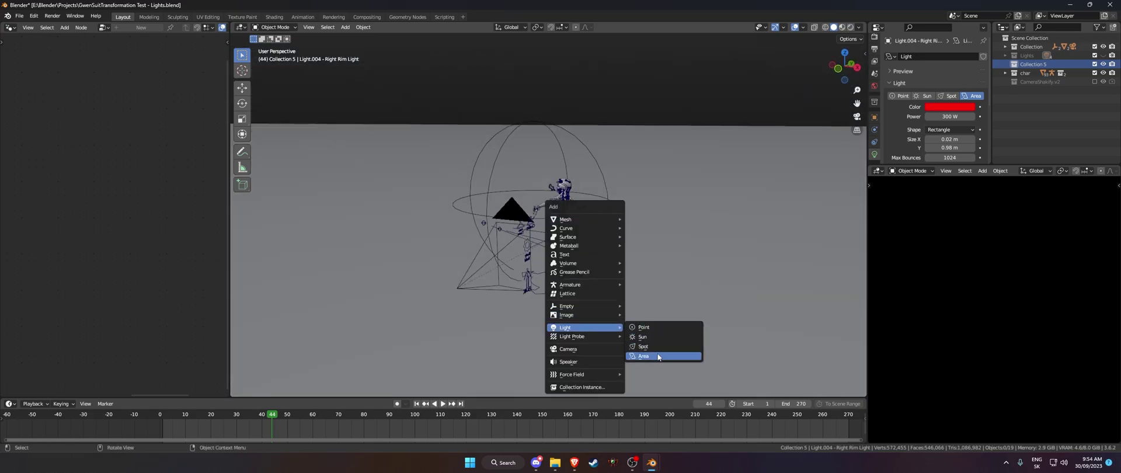
{"action": "left_click", "coordinate": [657, 356]}
{"action": "key", "text": "g"}
{"action": "key", "text": "z"}
{"action": "left_click", "coordinate": [630, 176]}
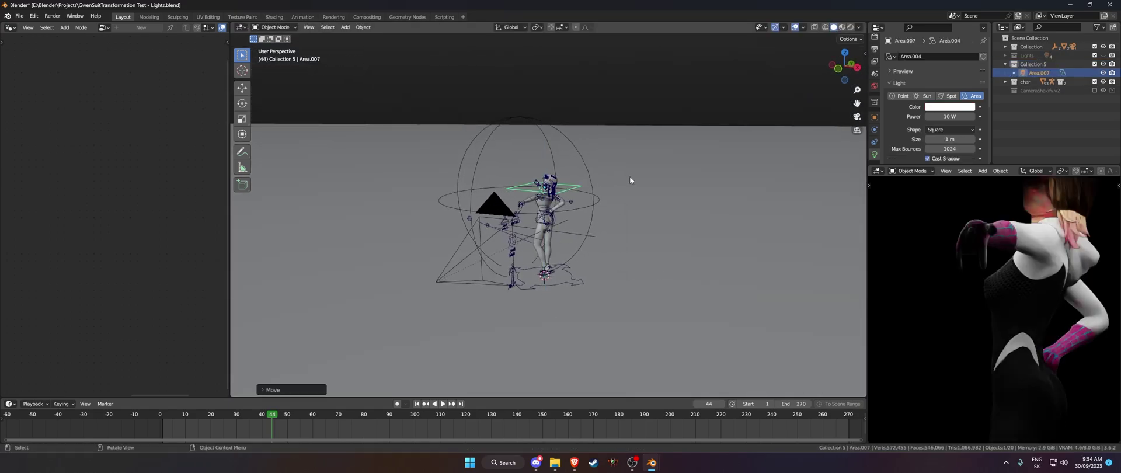
{"action": "key", "text": "g"}
{"action": "key", "text": "r"}
{"action": "left_click", "coordinate": [735, 194]}
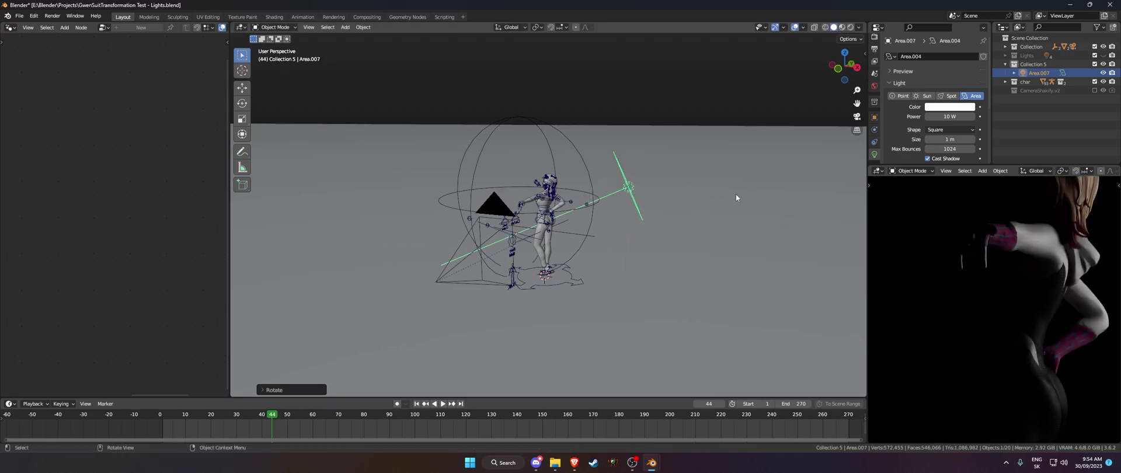
Make the area light a thin rectangle with Size X 0.01 m
{"action": "middle_click_drag", "start_coordinate": [735, 193], "coordinate": [661, 173]}
{"action": "left_click", "coordinate": [950, 128]}
{"action": "left_click", "coordinate": [953, 153]}
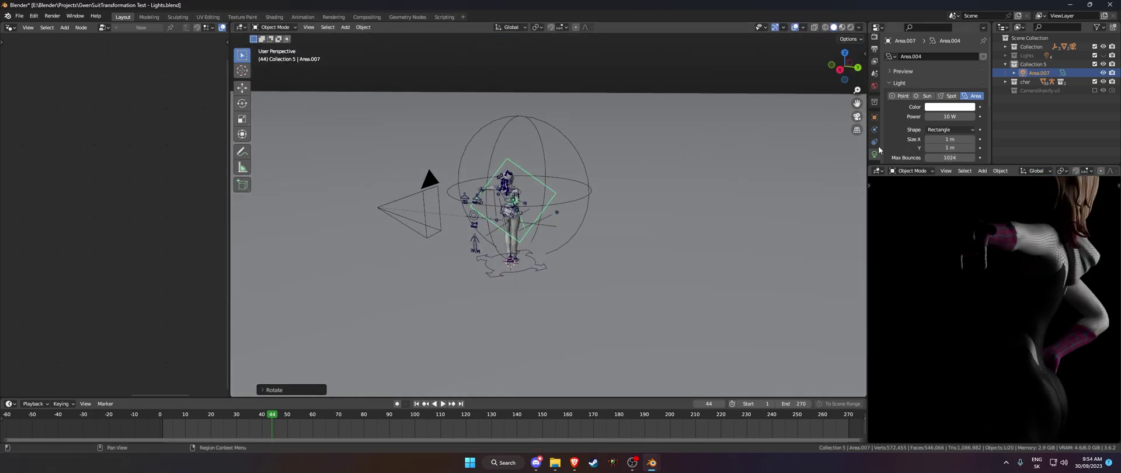
{"action": "scroll", "coordinate": [938, 131], "scroll_direction": "down", "scroll_amount": 1}
{"action": "left_click_drag", "start_coordinate": [950, 120], "coordinate": [911, 121]}
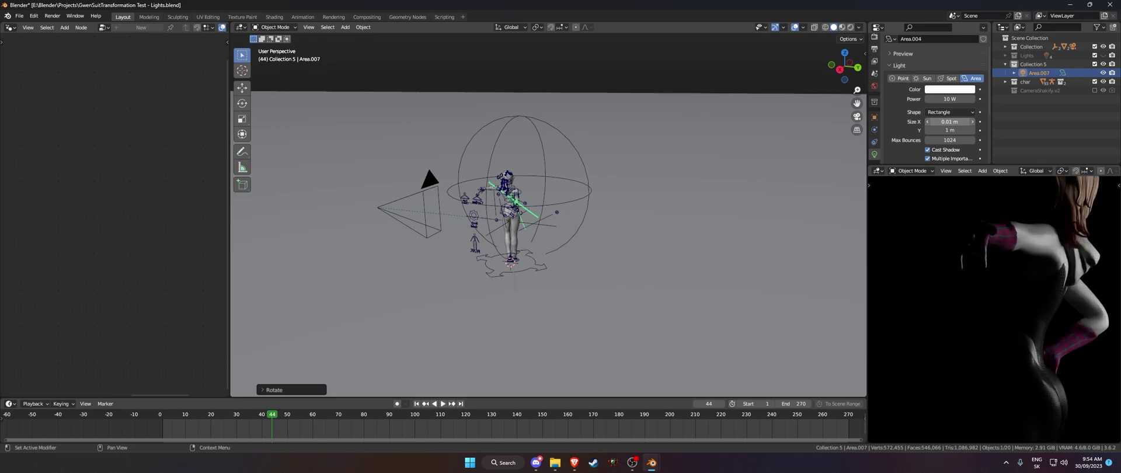
Place the thin area light beside the character
{"action": "mouse_move", "coordinate": [660, 165]}
{"action": "middle_mouse_down"}
{"action": "mouse_move", "coordinate": [560, 204]}
{"action": "mouse_move", "coordinate": [612, 228]}
{"action": "middle_mouse_up"}
{"action": "key", "text": "g"}
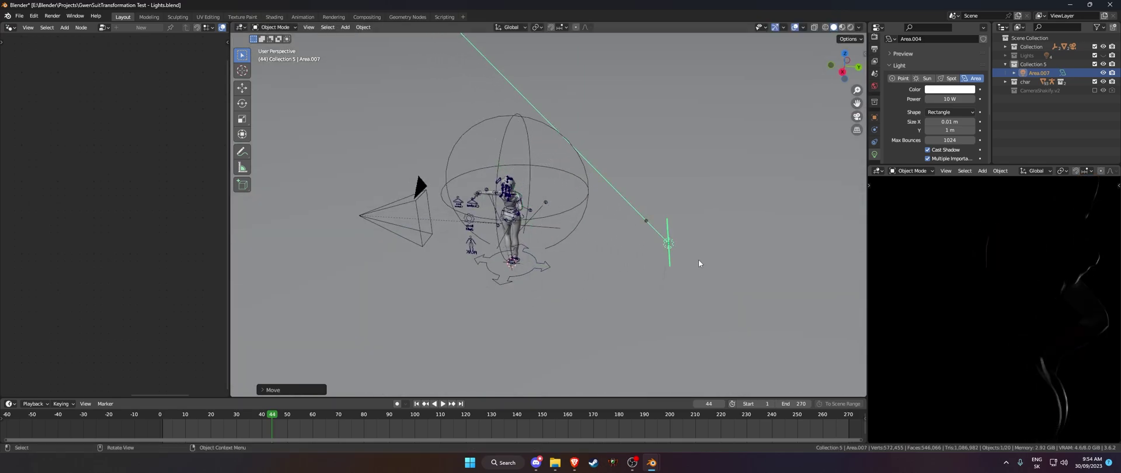
{"action": "left_click", "coordinate": [593, 224]}
{"action": "scroll", "coordinate": [966, 249], "scroll_direction": "down", "scroll_amount": 3}
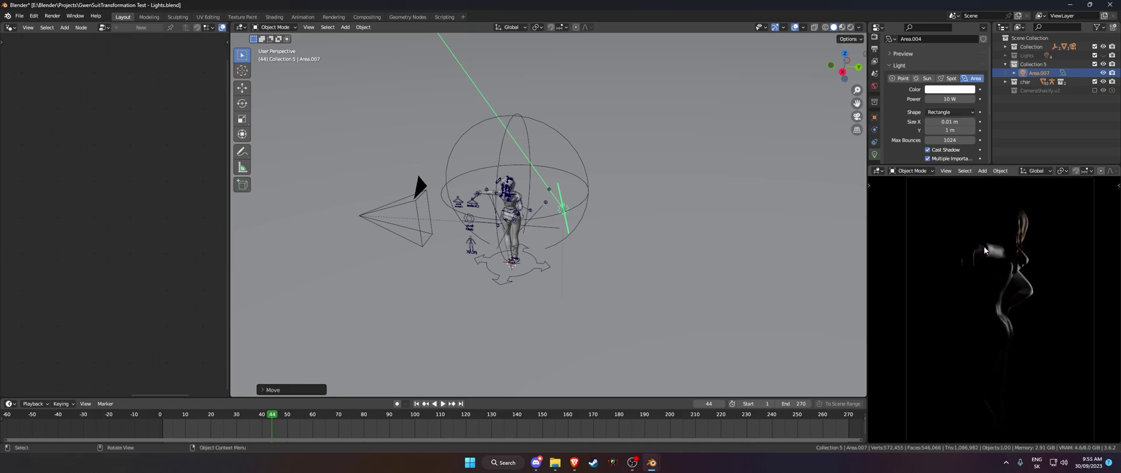
Show the World node tree in the left Shader Editor and set Background Strength to 1
{"action": "left_click", "coordinate": [10, 27]}
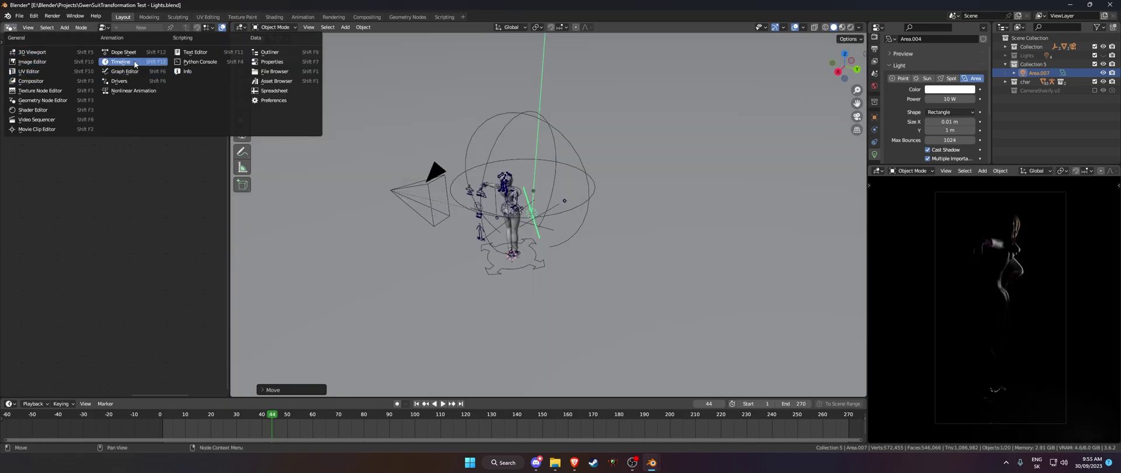
{"action": "left_click", "coordinate": [59, 110]}
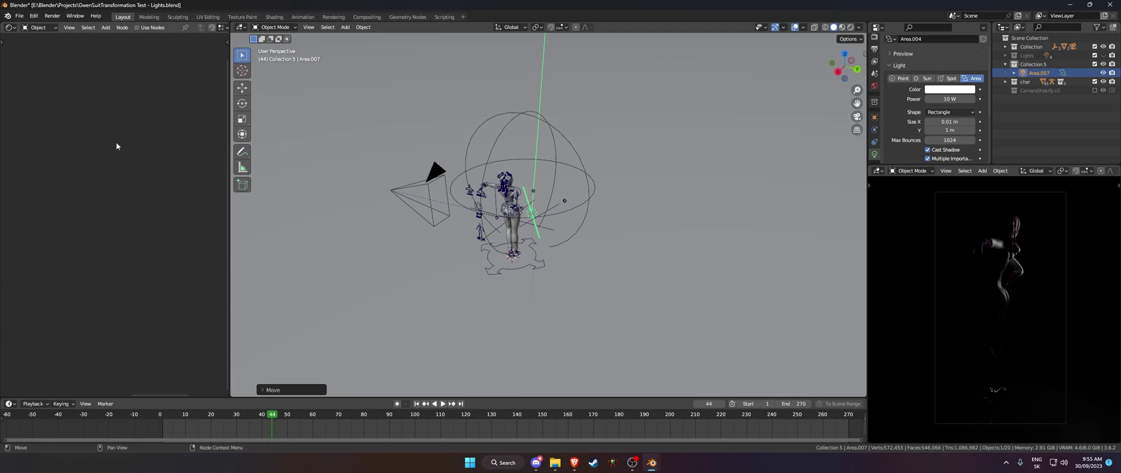
{"action": "left_click", "coordinate": [12, 29]}
{"action": "left_click", "coordinate": [40, 27]}
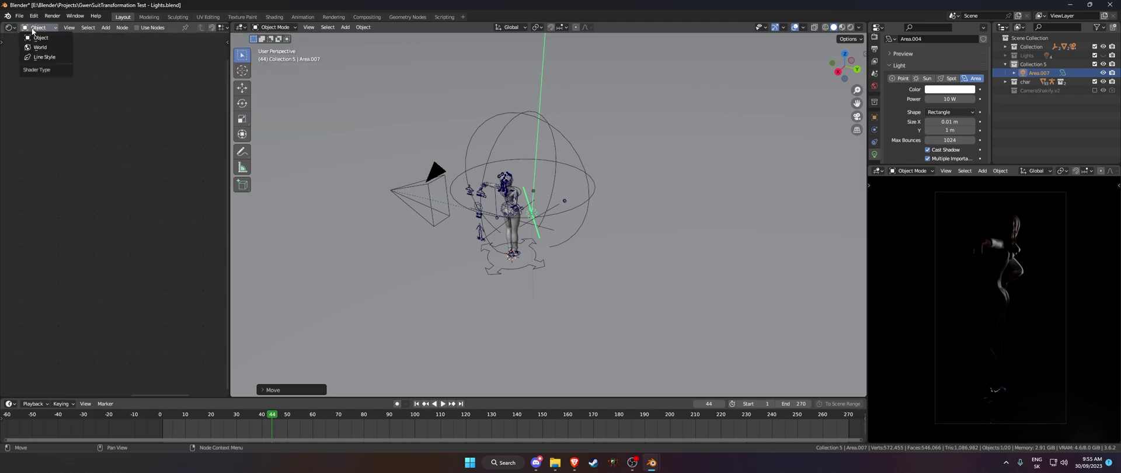
{"action": "left_click", "coordinate": [50, 50]}
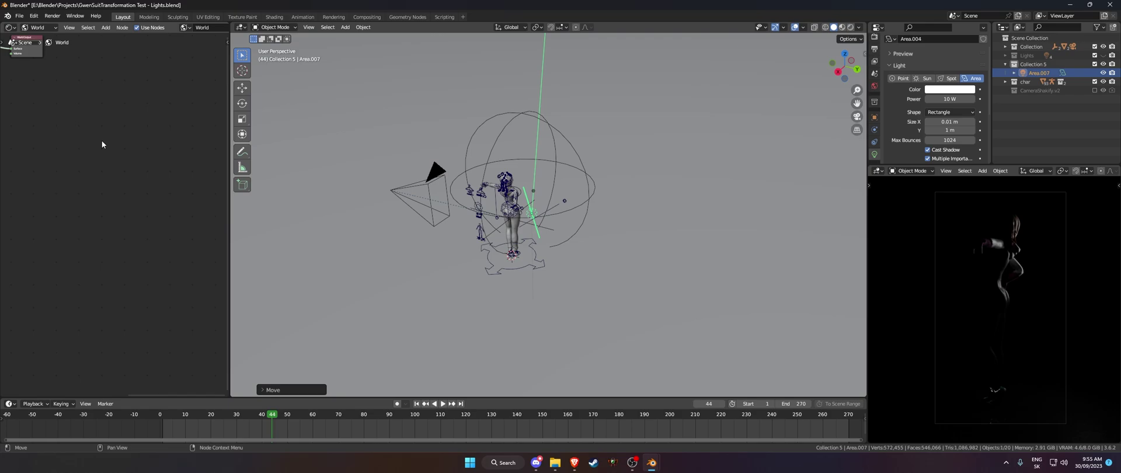
{"action": "key", "text": "Home"}
{"action": "scroll", "coordinate": [93, 175], "scroll_direction": "up", "scroll_amount": 3}
{"action": "scroll", "coordinate": [94, 179], "scroll_direction": "up", "scroll_amount": 2}
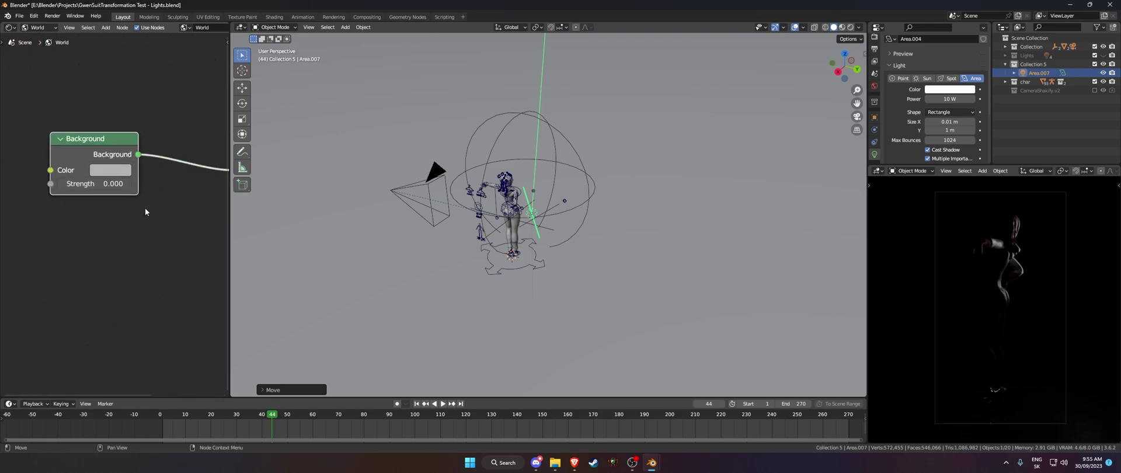
{"action": "left_click", "coordinate": [98, 184]}
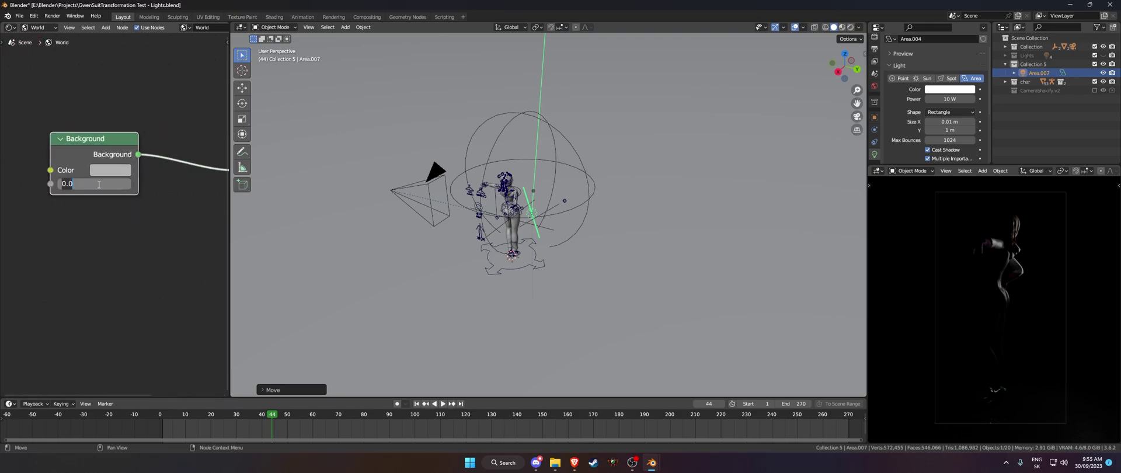
{"action": "type", "text": "1"}
{"action": "key", "text": "Return"}
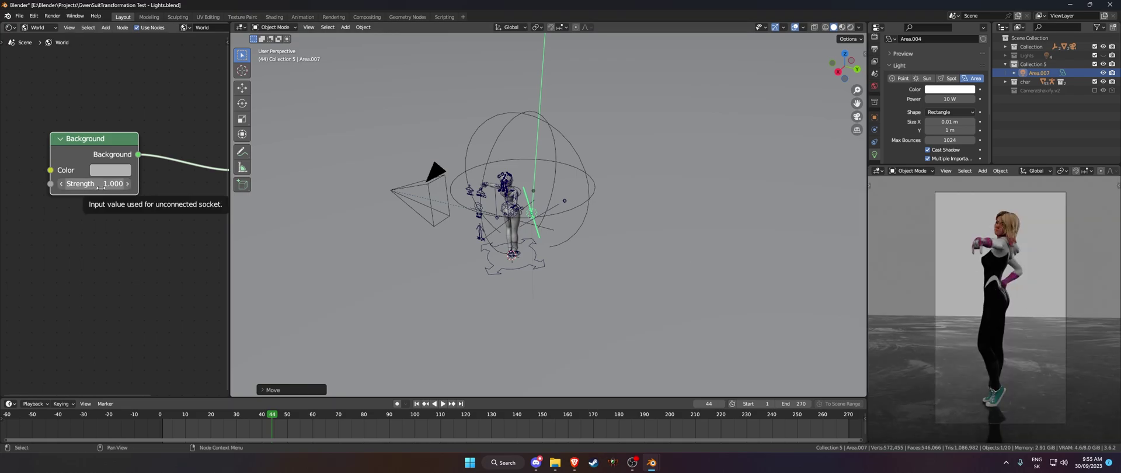
{"action": "scroll", "coordinate": [554, 219], "scroll_direction": "up", "scroll_amount": 3}
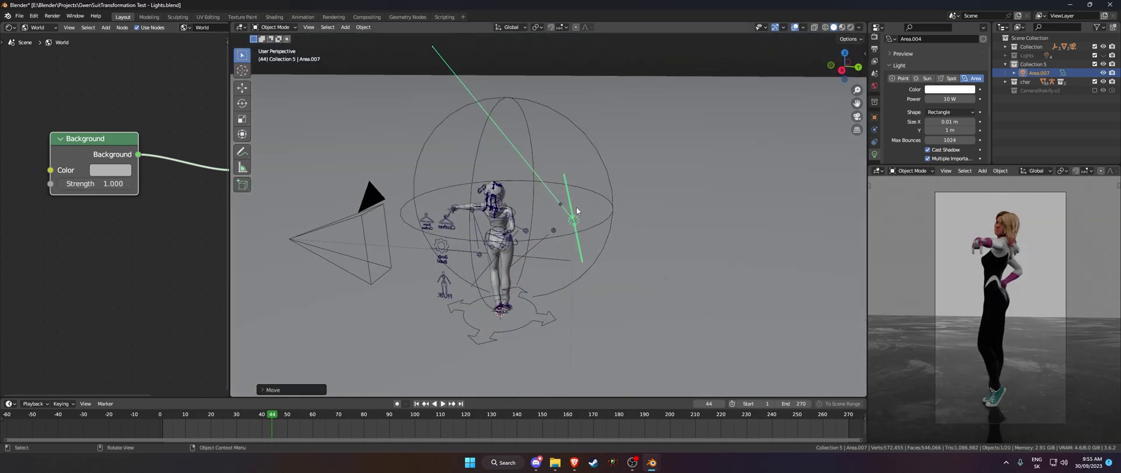
Turn the world Background Strength down to 0
{"action": "middle_click_drag", "start_coordinate": [578, 218], "coordinate": [616, 214]}
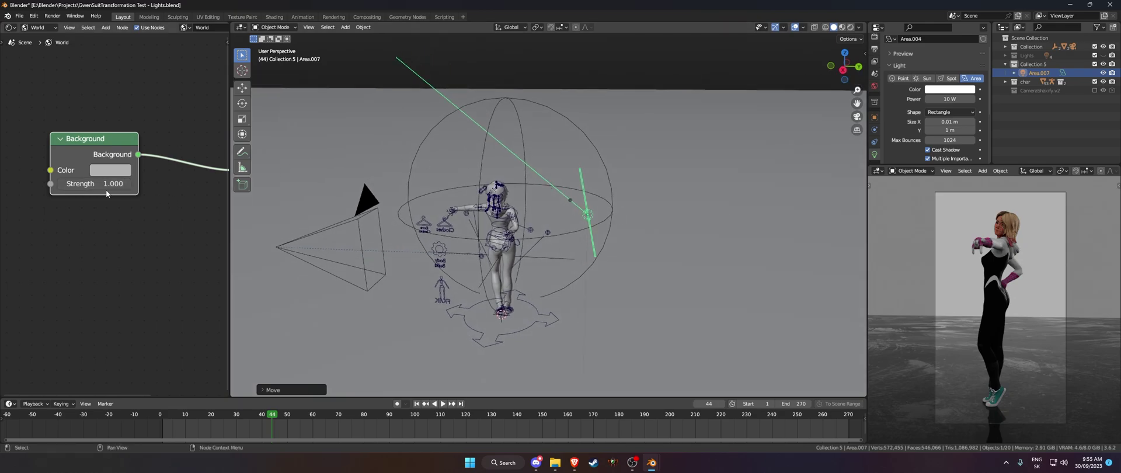
{"action": "left_click_drag", "start_coordinate": [105, 190], "coordinate": [36, 189]}
{"action": "middle_click_drag", "start_coordinate": [569, 268], "coordinate": [674, 258]}
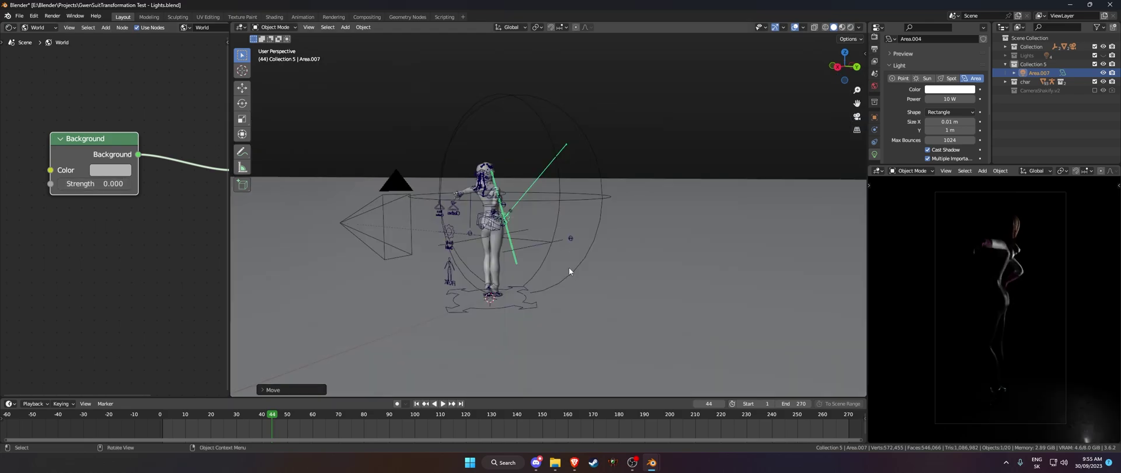
Draw a render border (Ctrl+B) around the character in the rendered view
{"action": "key", "text": "ctrl+b"}
{"action": "left_click_drag", "start_coordinate": [927, 190], "coordinate": [1078, 382]}
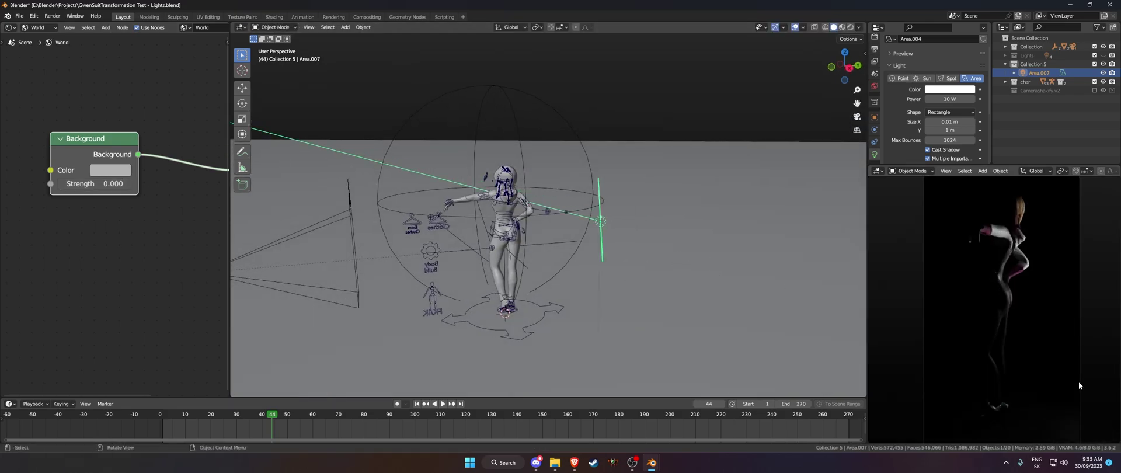
{"action": "mouse_move", "coordinate": [852, 298]}
{"action": "middle_mouse_down"}
{"action": "mouse_move", "coordinate": [555, 248]}
{"action": "mouse_move", "coordinate": [621, 279]}
{"action": "middle_mouse_up"}
Reposition the thin area light through several moves and tint its colour red
{"action": "key", "text": "g"}
{"action": "left_click", "coordinate": [663, 251]}
{"action": "key", "text": "g"}
{"action": "left_click", "coordinate": [555, 248]}
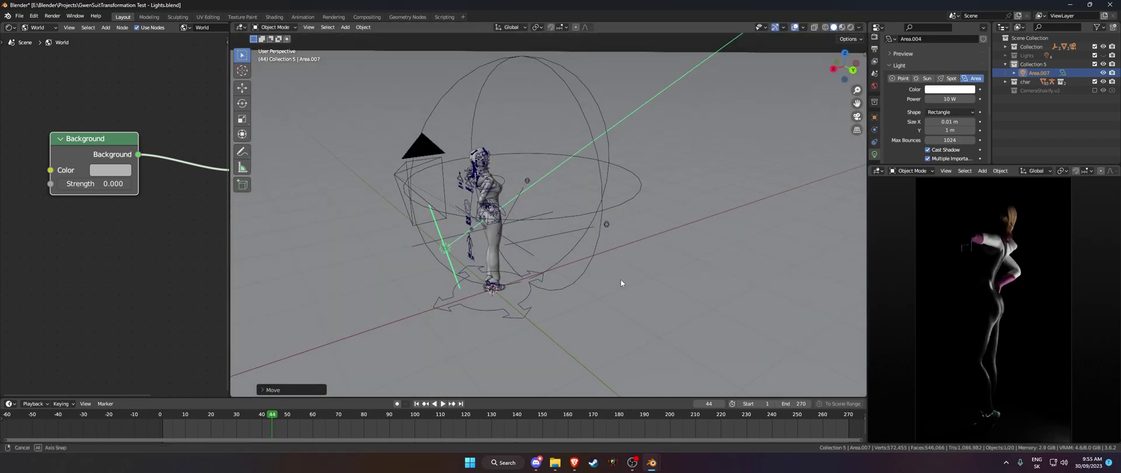
{"action": "key", "text": "g"}
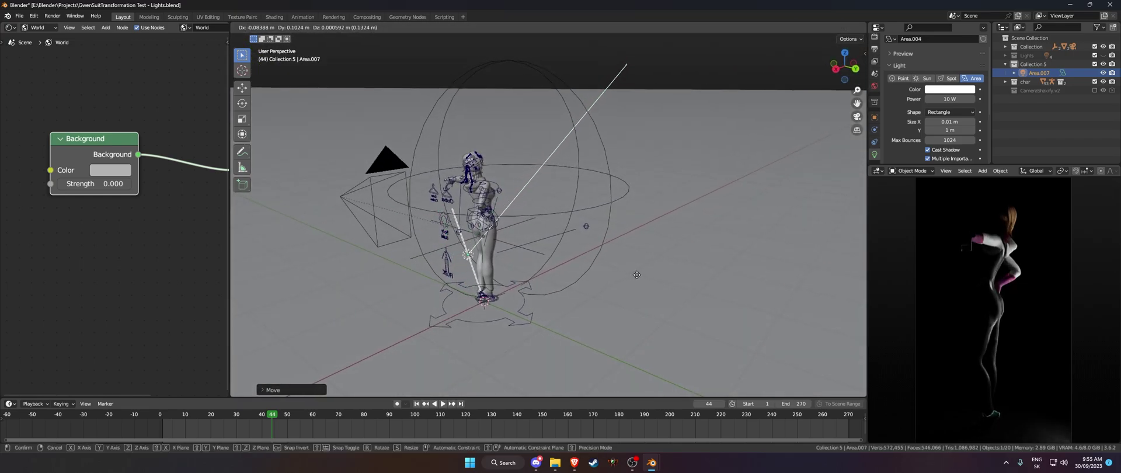
{"action": "left_click", "coordinate": [594, 270]}
{"action": "middle_click_drag", "start_coordinate": [595, 271], "coordinate": [651, 259]}
{"action": "key", "text": "g"}
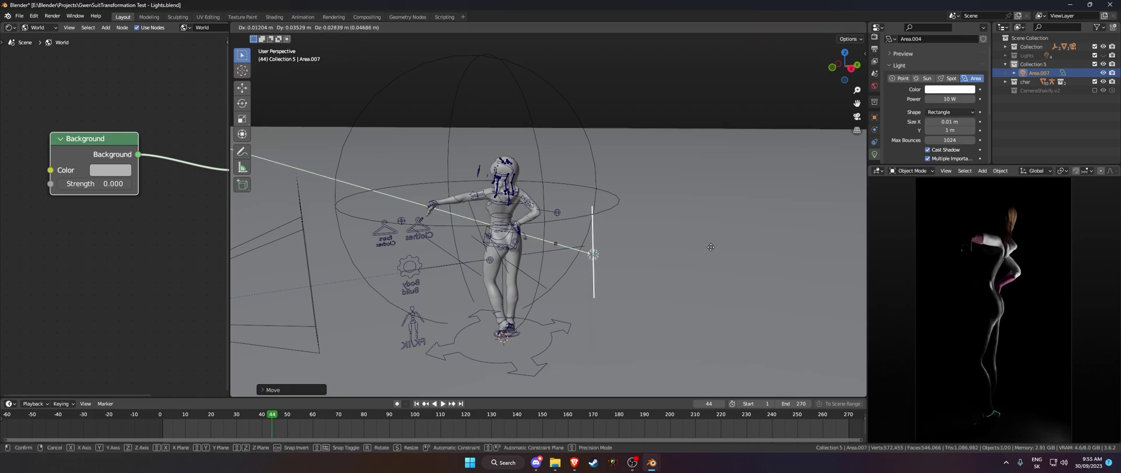
{"action": "left_click", "coordinate": [708, 252]}
{"action": "left_click", "coordinate": [949, 89]}
{"action": "left_click_drag", "start_coordinate": [967, 138], "coordinate": [959, 157]}
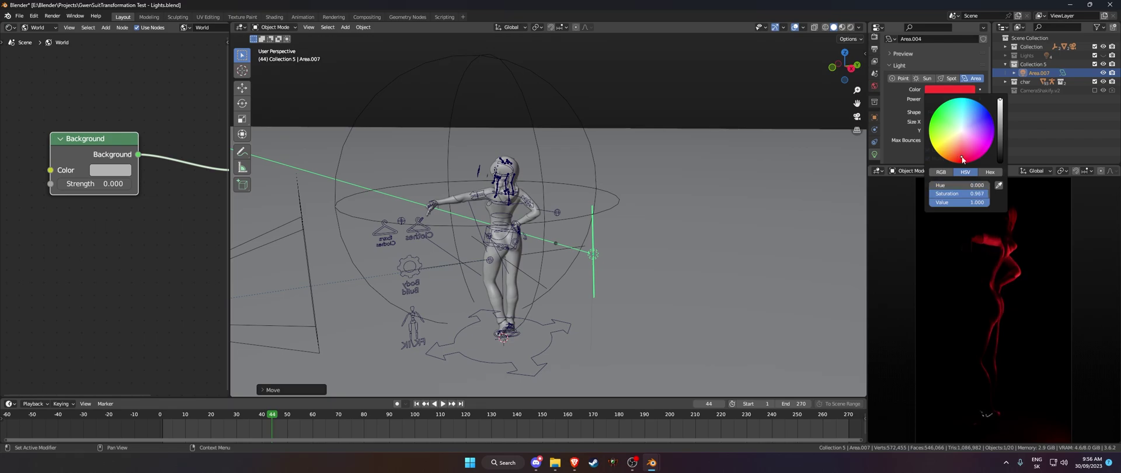
Try 1500 W and 15000 W on Area.007's Power, then settle at 500 W
{"action": "middle_click_drag", "start_coordinate": [686, 238], "coordinate": [703, 162]}
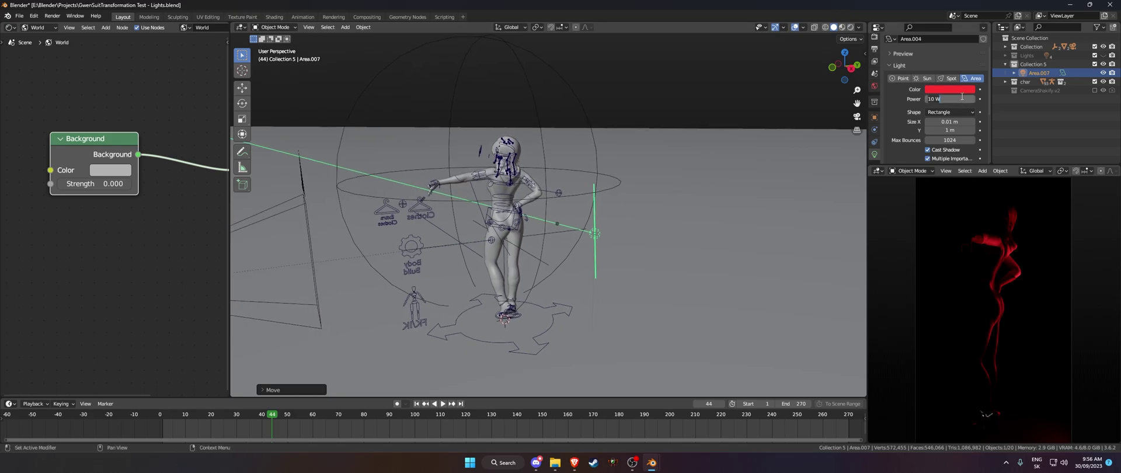
{"action": "type", "text": "5"}
{"action": "key", "text": "Return"}
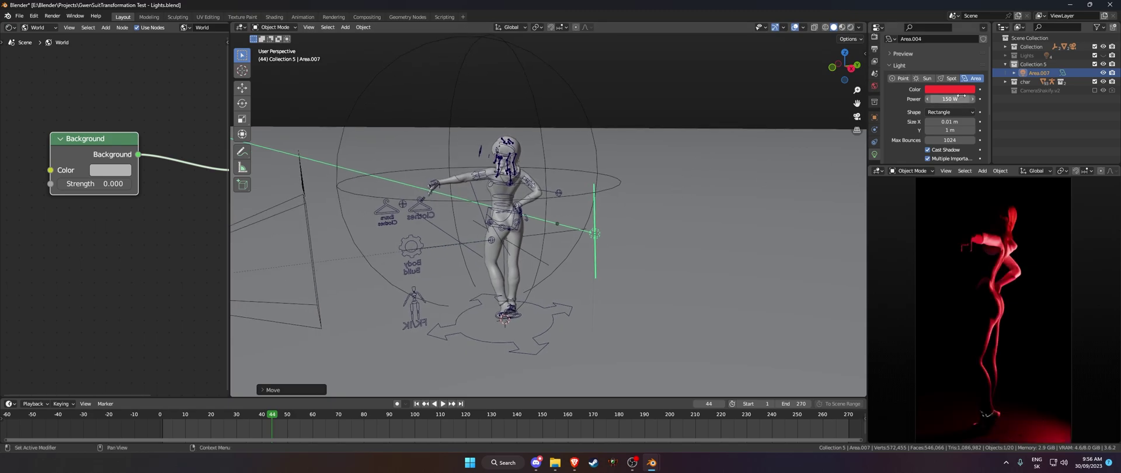
{"action": "scroll", "coordinate": [1006, 270], "scroll_direction": "up", "scroll_amount": 2}
{"action": "scroll", "coordinate": [1006, 270], "scroll_direction": "up", "scroll_amount": 2}
{"action": "scroll", "coordinate": [1015, 293], "scroll_direction": "up", "scroll_amount": 2}
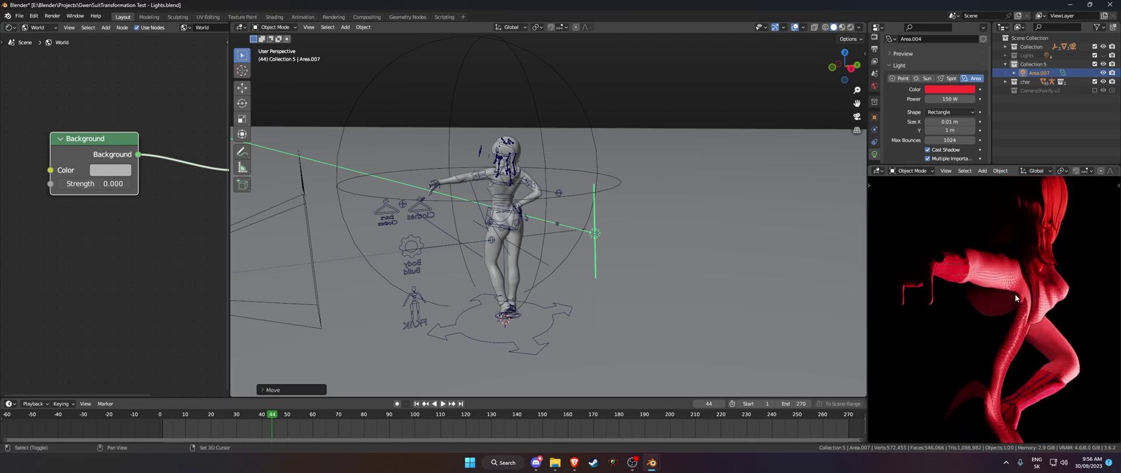
{"action": "scroll", "coordinate": [1028, 344], "scroll_direction": "up", "scroll_amount": 3}
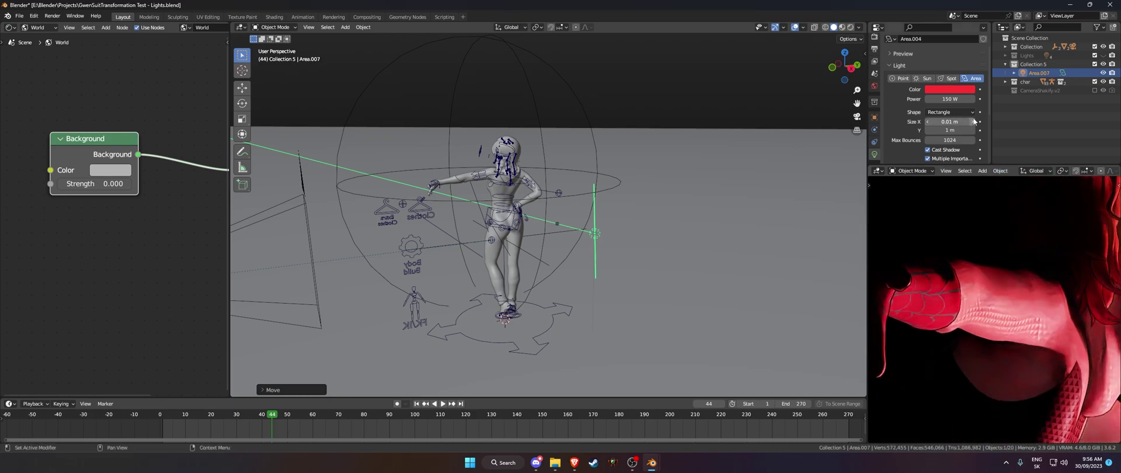
{"action": "left_click", "coordinate": [950, 99]}
{"action": "type", "text": "0"}
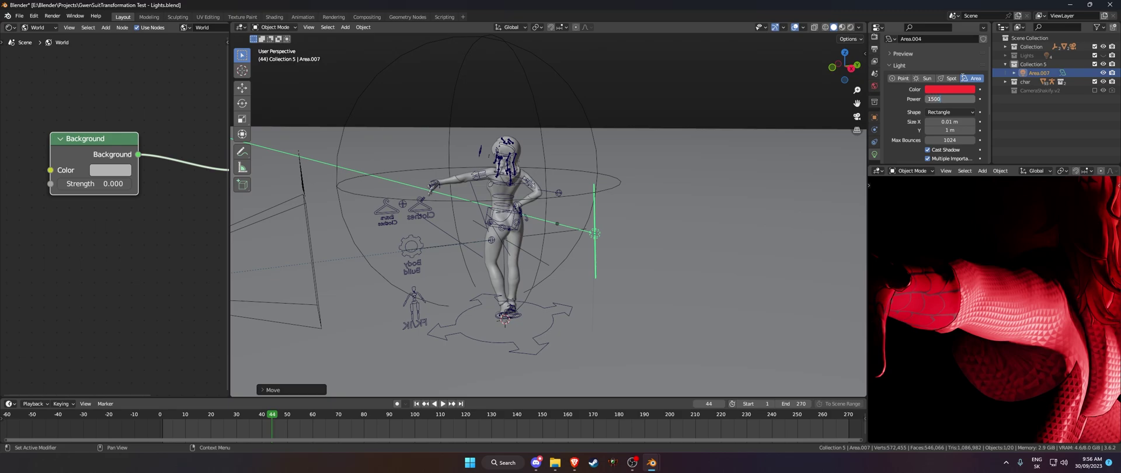
{"action": "scroll", "coordinate": [953, 309], "scroll_direction": "down", "scroll_amount": 4}
{"action": "scroll", "coordinate": [952, 309], "scroll_direction": "down", "scroll_amount": 4}
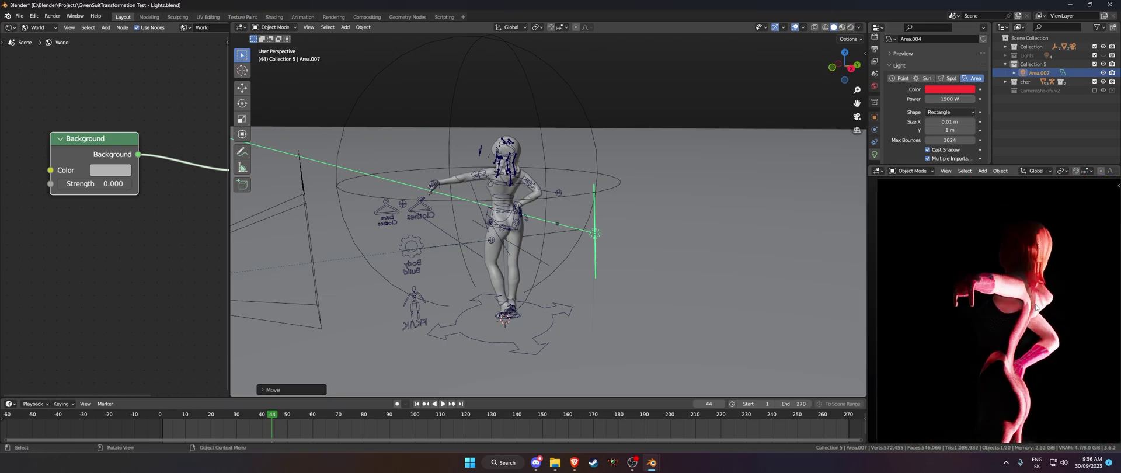
{"action": "scroll", "coordinate": [1025, 294], "scroll_direction": "up", "scroll_amount": 5}
{"action": "scroll", "coordinate": [1015, 304], "scroll_direction": "up", "scroll_amount": 3}
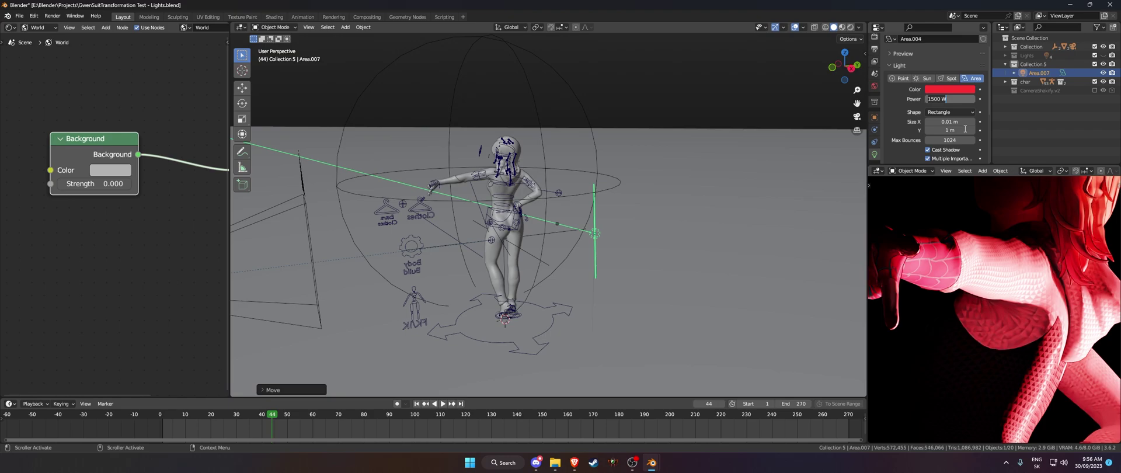
{"action": "type", "text": "0"}
{"action": "key", "text": "Return"}
{"action": "scroll", "coordinate": [951, 252], "scroll_direction": "up", "scroll_amount": 2}
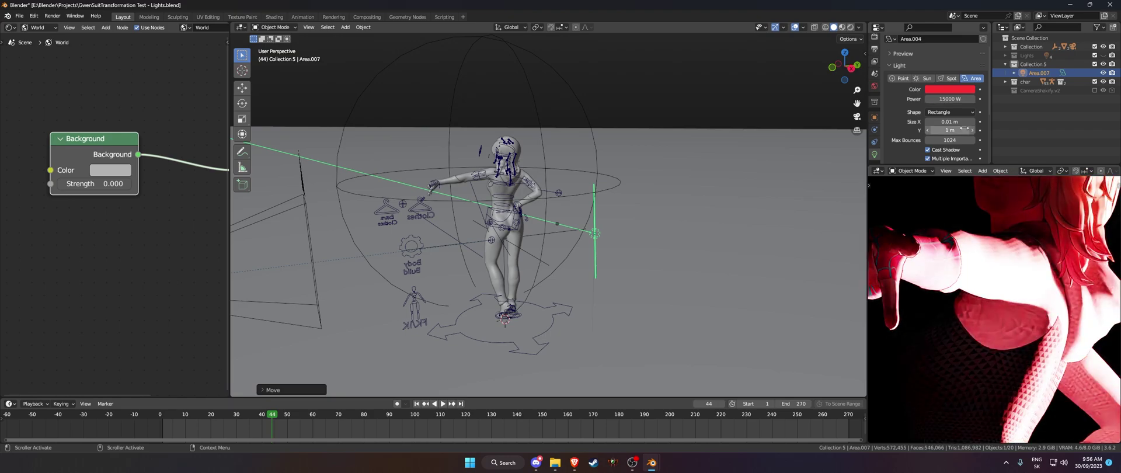
{"action": "scroll", "coordinate": [951, 251], "scroll_direction": "up", "scroll_amount": 2}
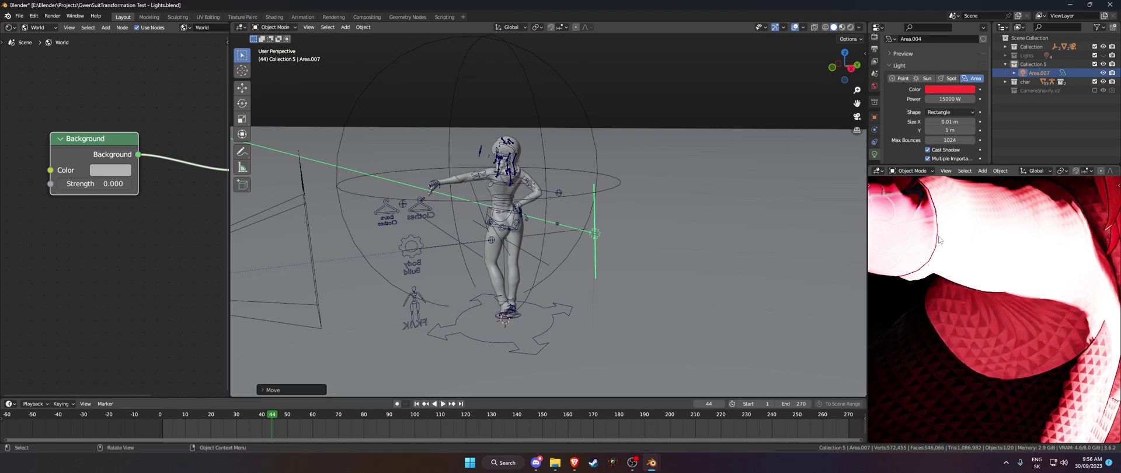
{"action": "scroll", "coordinate": [973, 247], "scroll_direction": "down", "scroll_amount": 3}
{"action": "scroll", "coordinate": [957, 240], "scroll_direction": "up", "scroll_amount": 3}
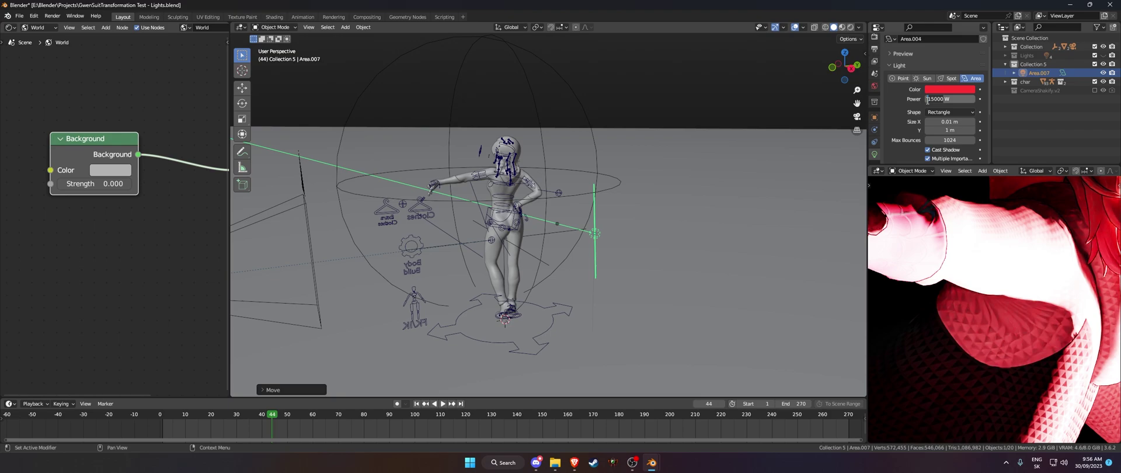
{"action": "type", "text": "500"}
{"action": "key", "text": "Return"}
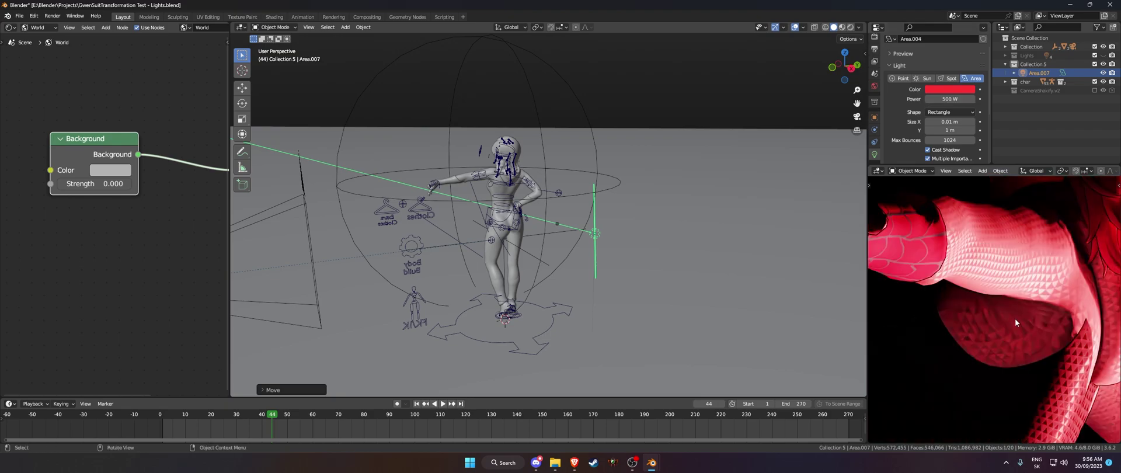
{"action": "scroll", "coordinate": [1016, 319], "scroll_direction": "down", "scroll_amount": 4}
{"action": "scroll", "coordinate": [1060, 304], "scroll_direction": "up", "scroll_amount": 1}
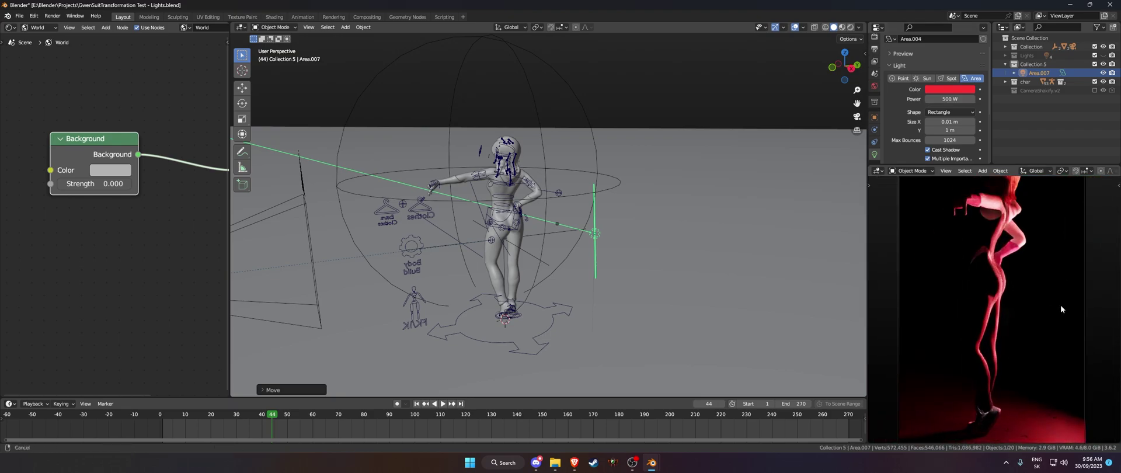
Duplicate Area.007 as Area.008, rotate it about Z, and show its settings
{"action": "mouse_move", "coordinate": [652, 249]}
{"action": "middle_mouse_down"}
{"action": "mouse_move", "coordinate": [644, 243]}
{"action": "mouse_move", "coordinate": [688, 246]}
{"action": "middle_mouse_up"}
{"action": "key", "text": "shift+d"}
{"action": "key", "text": "y"}
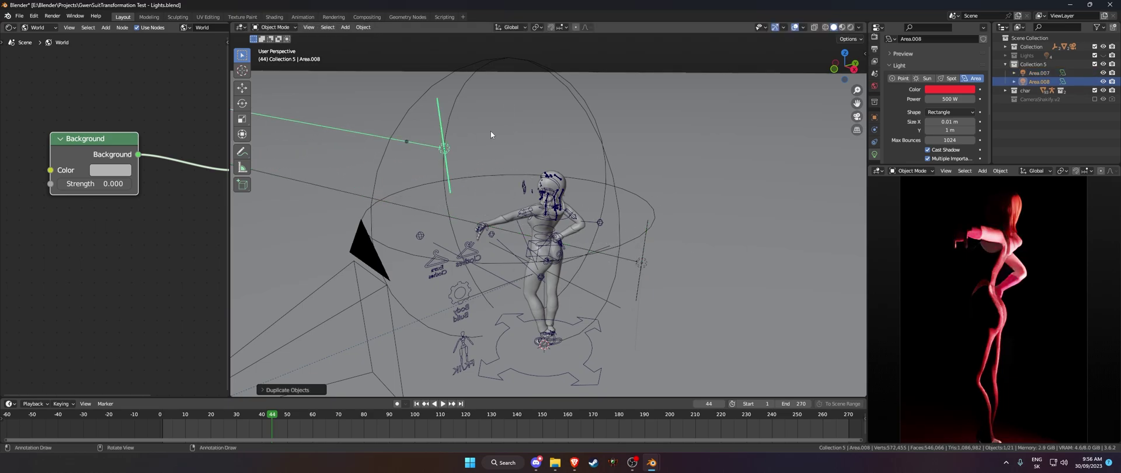
{"action": "key", "text": "Return"}
{"action": "key", "text": "r"}
{"action": "key", "text": "z"}
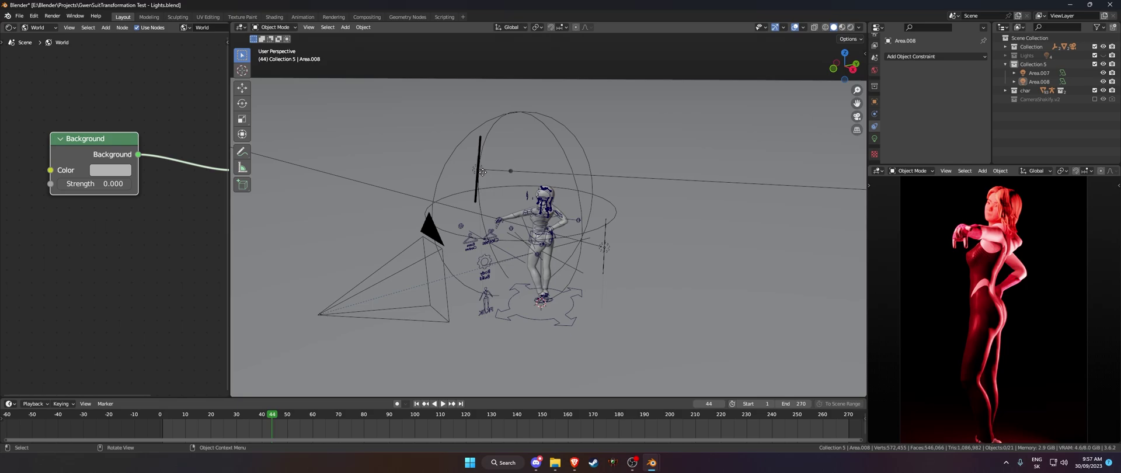
{"action": "left_click", "coordinate": [481, 172]}
{"action": "left_click", "coordinate": [874, 138]}
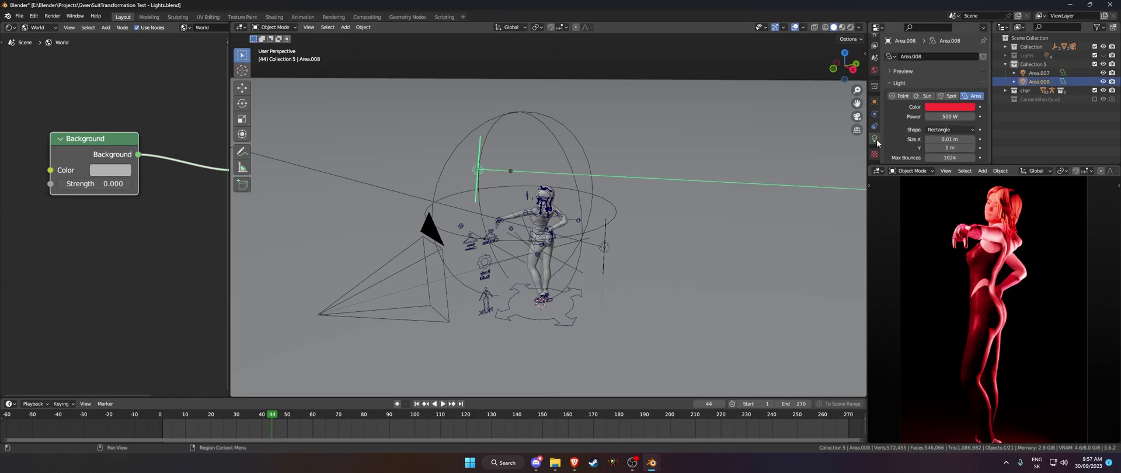
Add a Plain Axes empty and move it vertically along Z
{"action": "key", "text": "shift+a"}
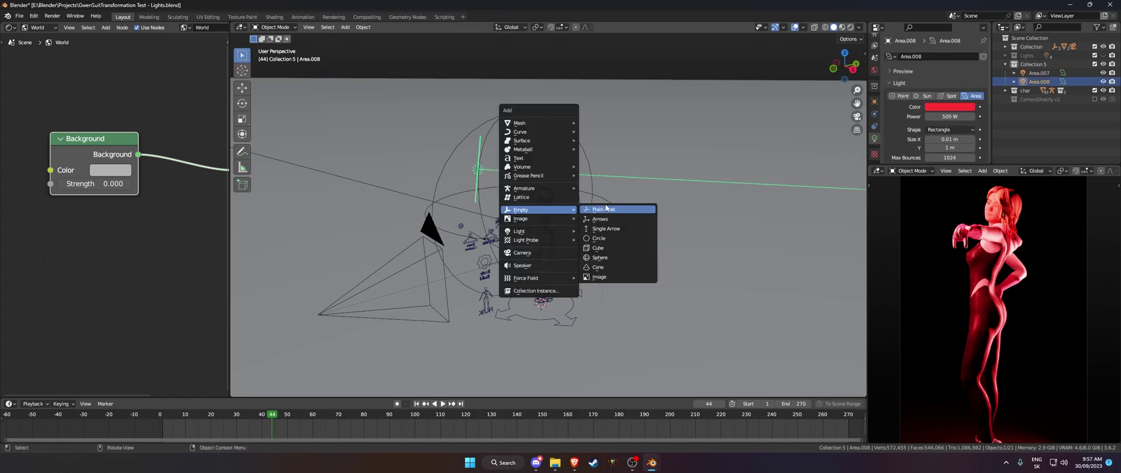
{"action": "left_click", "coordinate": [606, 209]}
{"action": "key", "text": "g"}
{"action": "key", "text": "z"}
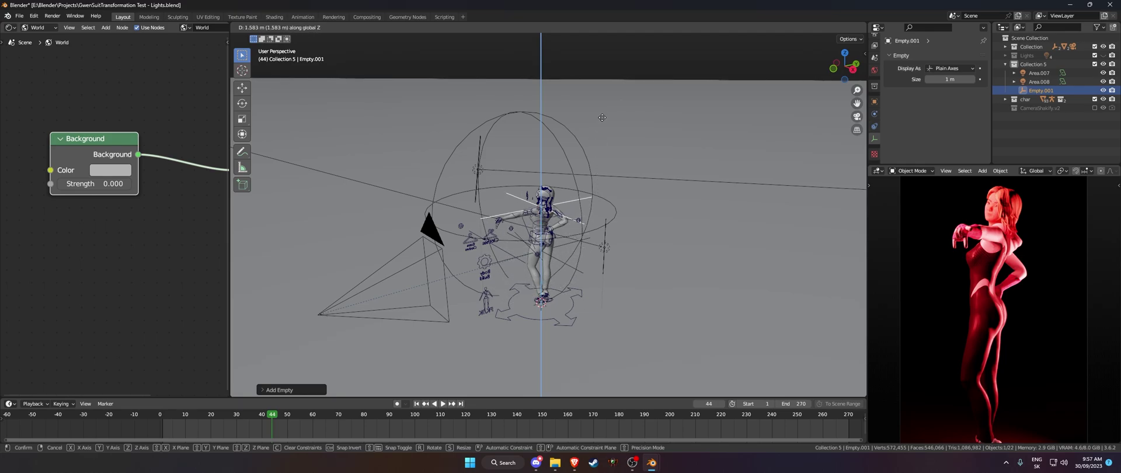
Place the empty above the figure and give Area.008 a Track To constraint targeting Empty.001
{"action": "left_click", "coordinate": [602, 121]}
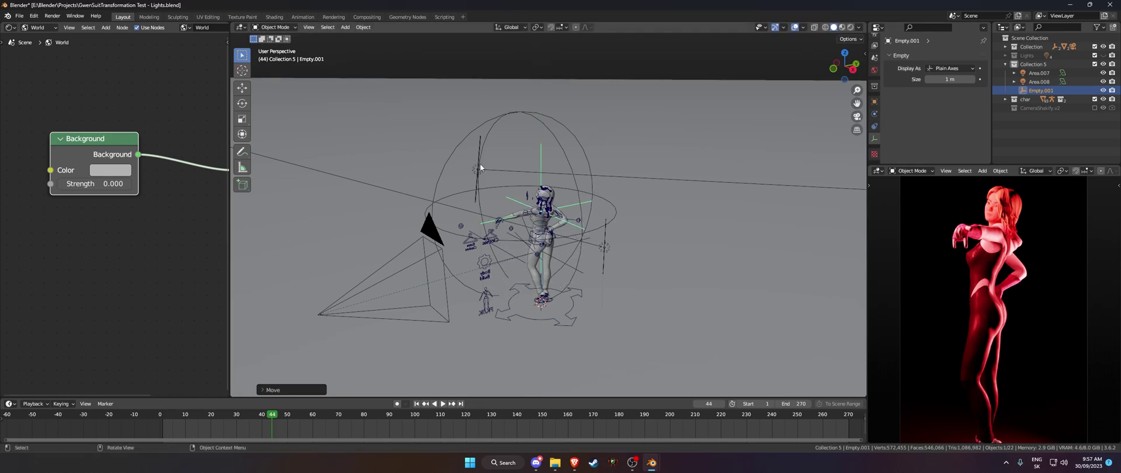
{"action": "left_click", "coordinate": [479, 167]}
{"action": "left_click", "coordinate": [874, 128]}
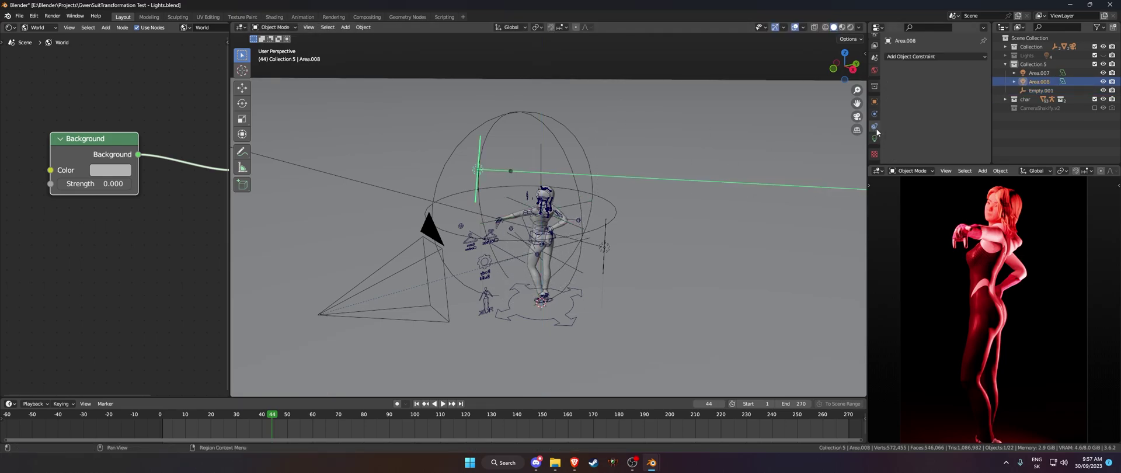
{"action": "left_click", "coordinate": [927, 57]}
{"action": "left_click", "coordinate": [911, 120]}
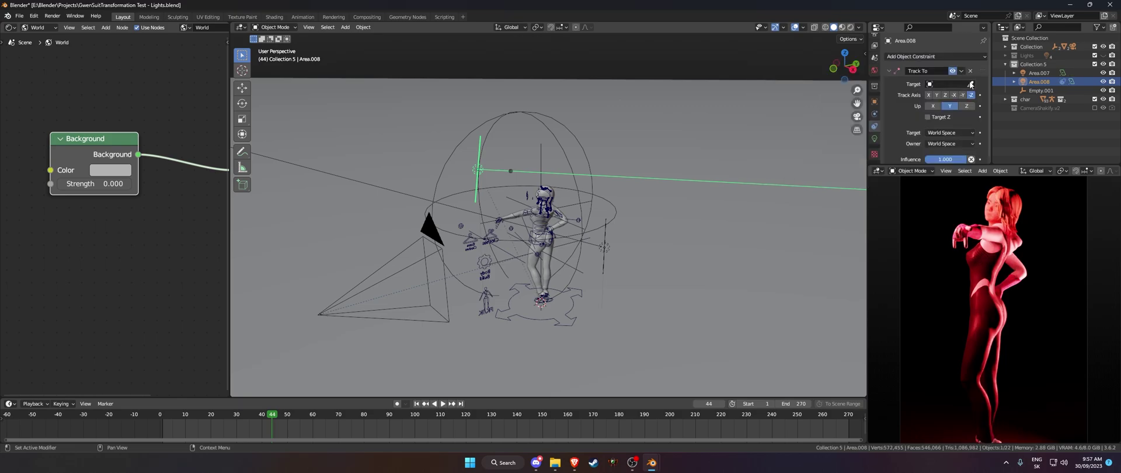
{"action": "left_click", "coordinate": [540, 159]}
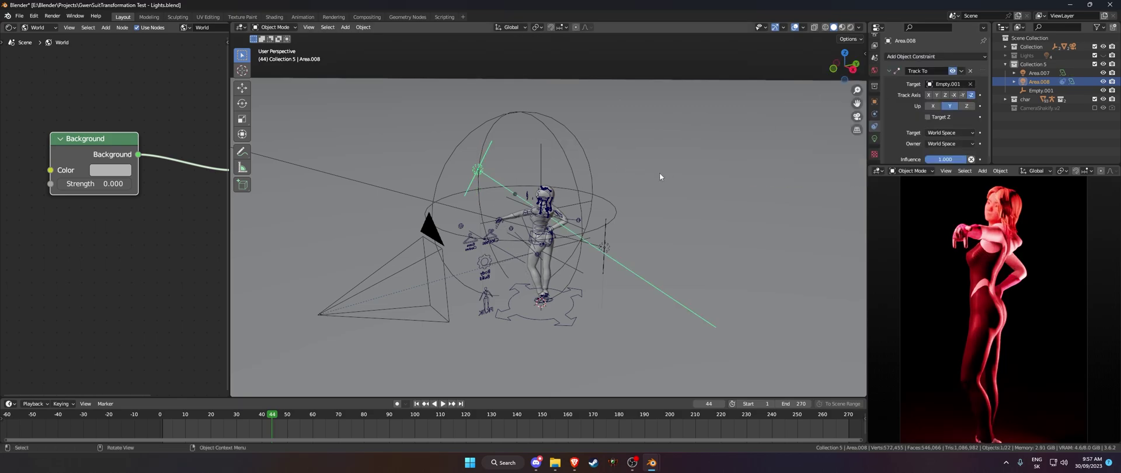
Reposition the tracking light and move Empty.001 near the character's head
{"action": "middle_click_drag", "start_coordinate": [606, 159], "coordinate": [577, 179]}
{"action": "key", "text": "g"}
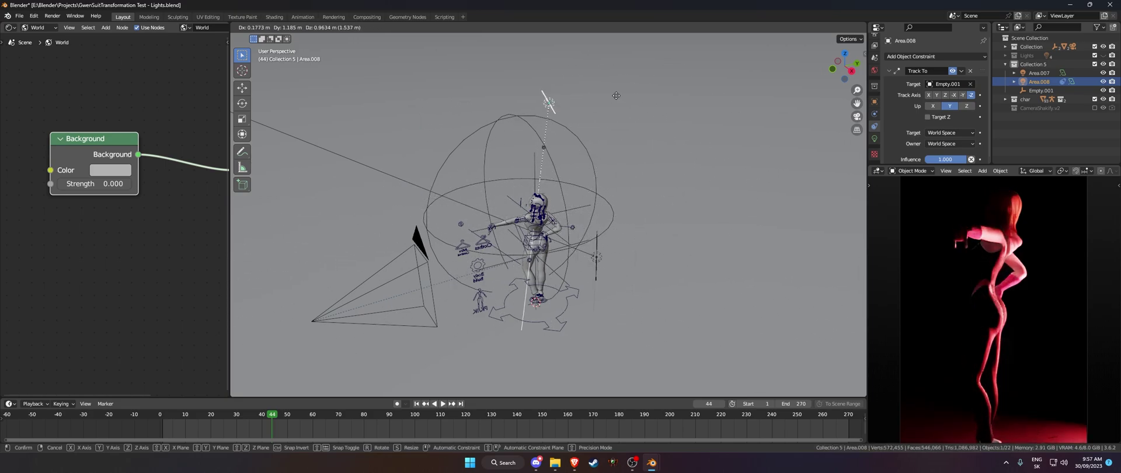
{"action": "left_click", "coordinate": [561, 104]}
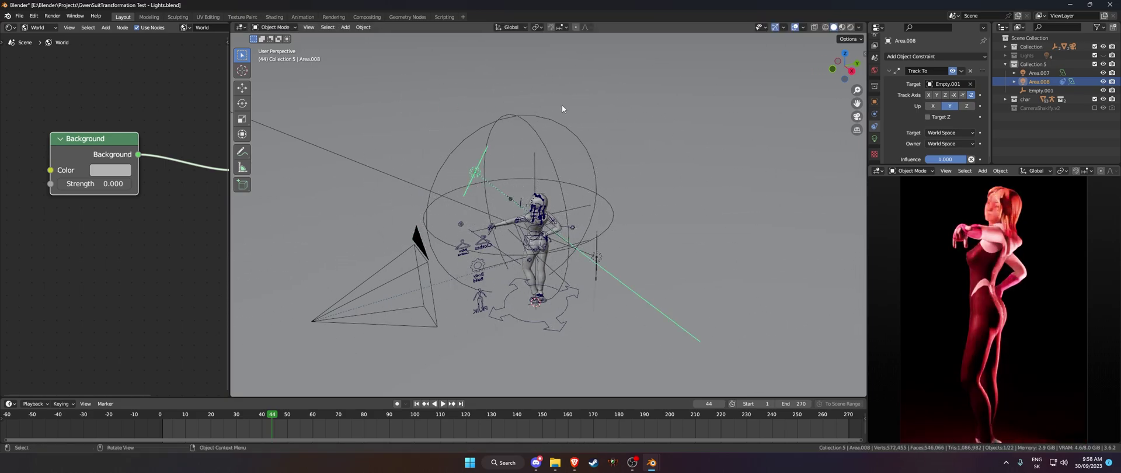
{"action": "middle_click_drag", "start_coordinate": [534, 171], "coordinate": [552, 166]}
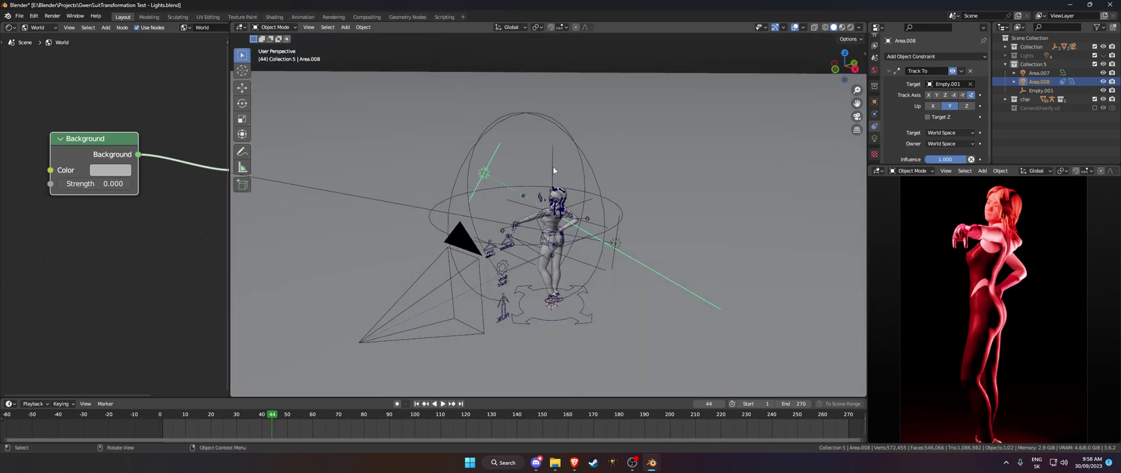
{"action": "left_click", "coordinate": [554, 171]}
{"action": "left_click", "coordinate": [552, 169]}
{"action": "key", "text": "g"}
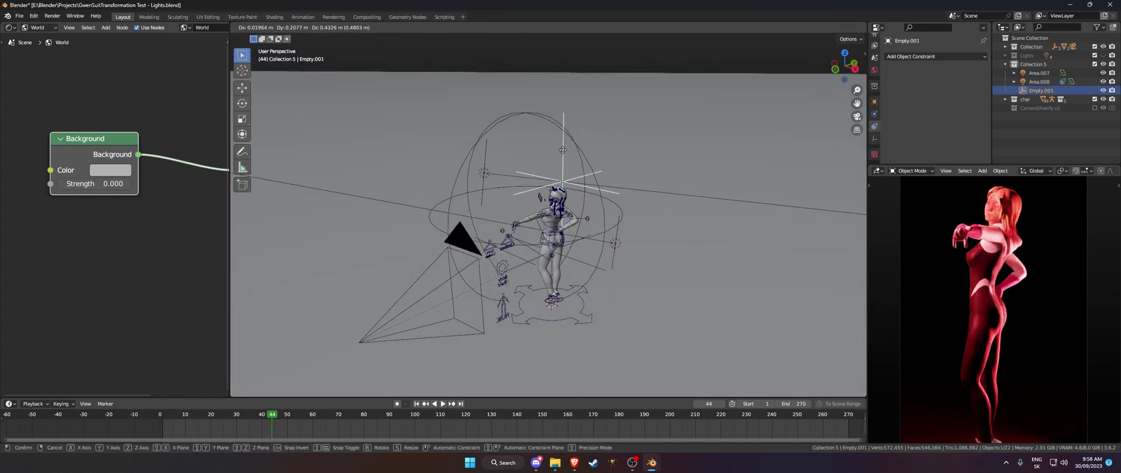
{"action": "left_click", "coordinate": [574, 175]}
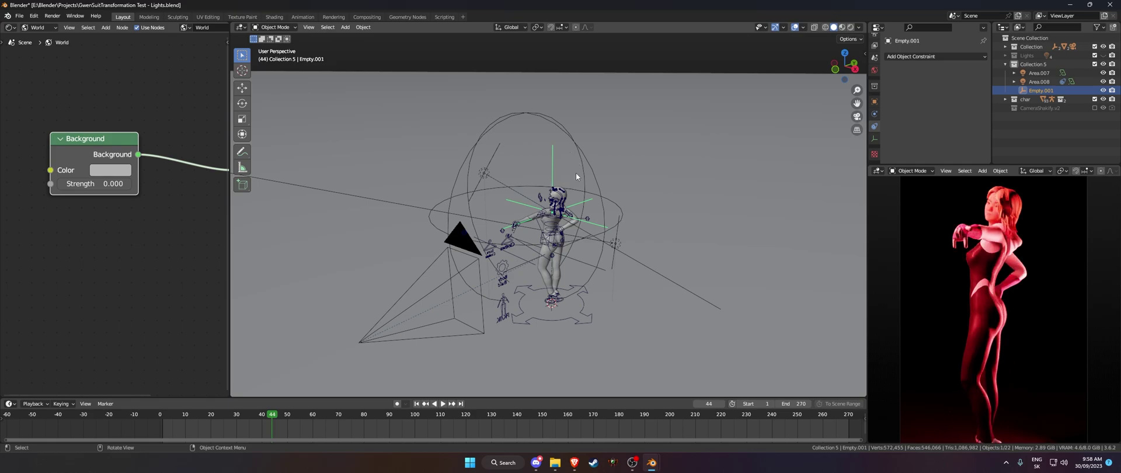
Add a Track To constraint to Area.007 targeting Empty.001, then clear its target
{"action": "left_click", "coordinate": [615, 247]}
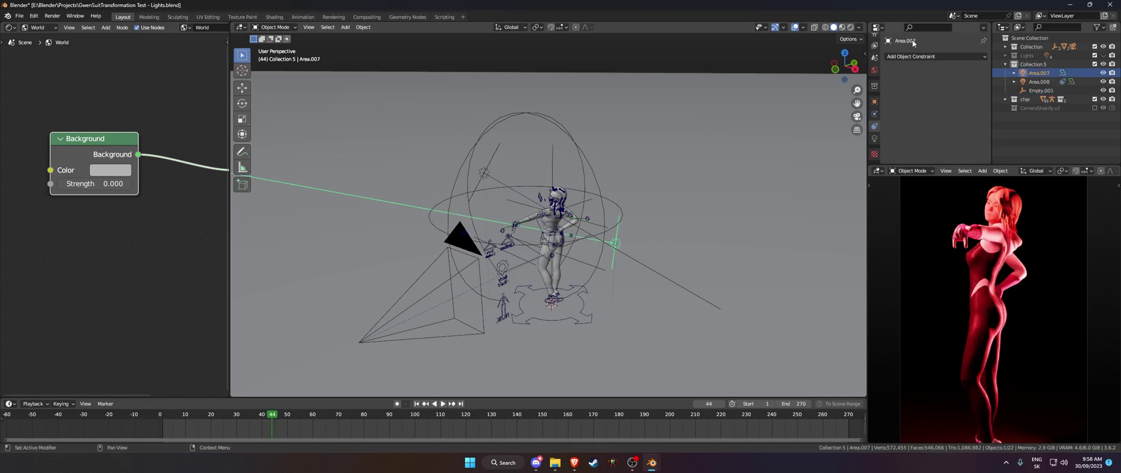
{"action": "left_click", "coordinate": [919, 57]}
{"action": "left_click", "coordinate": [898, 116]}
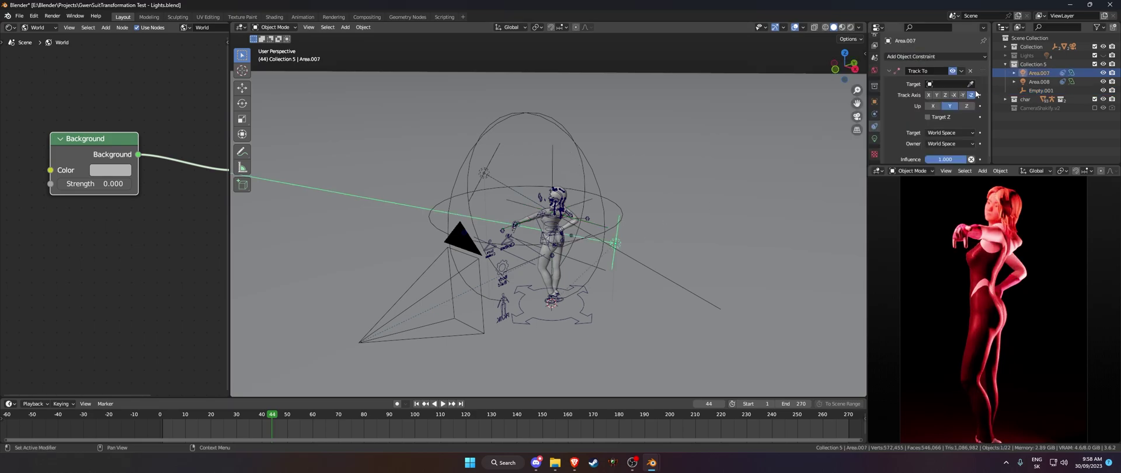
{"action": "left_click", "coordinate": [970, 83]}
{"action": "left_click", "coordinate": [553, 154]}
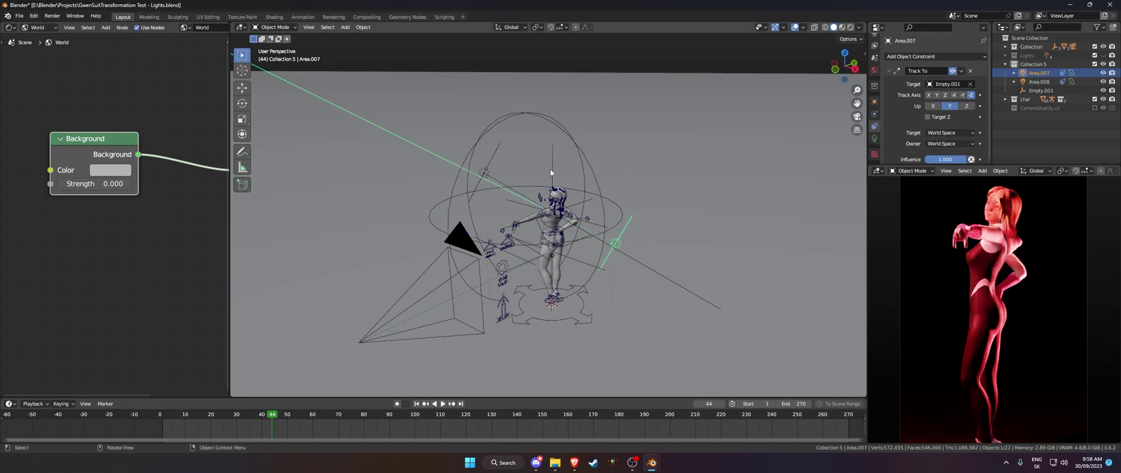
{"action": "mouse_move", "coordinate": [553, 171]}
{"action": "left_mouse_down"}
{"action": "mouse_move", "coordinate": [556, 146]}
{"action": "mouse_move", "coordinate": [534, 110]}
{"action": "mouse_move", "coordinate": [638, 242]}
{"action": "left_mouse_up"}
{"action": "left_click", "coordinate": [616, 247]}
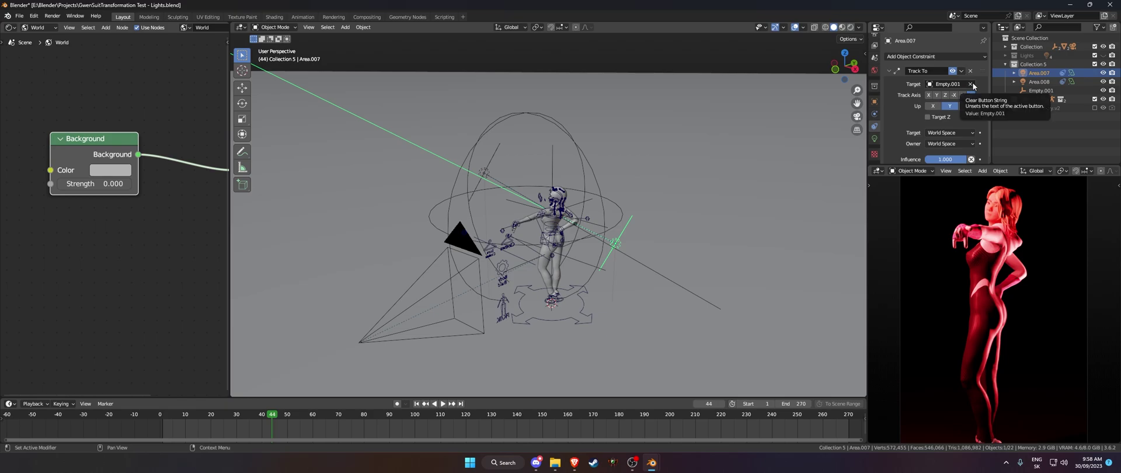
{"action": "left_click", "coordinate": [971, 84]}
Move Area.008 twice to a new spot around Spider-Gwen and show its light properties
{"action": "left_click", "coordinate": [488, 170]}
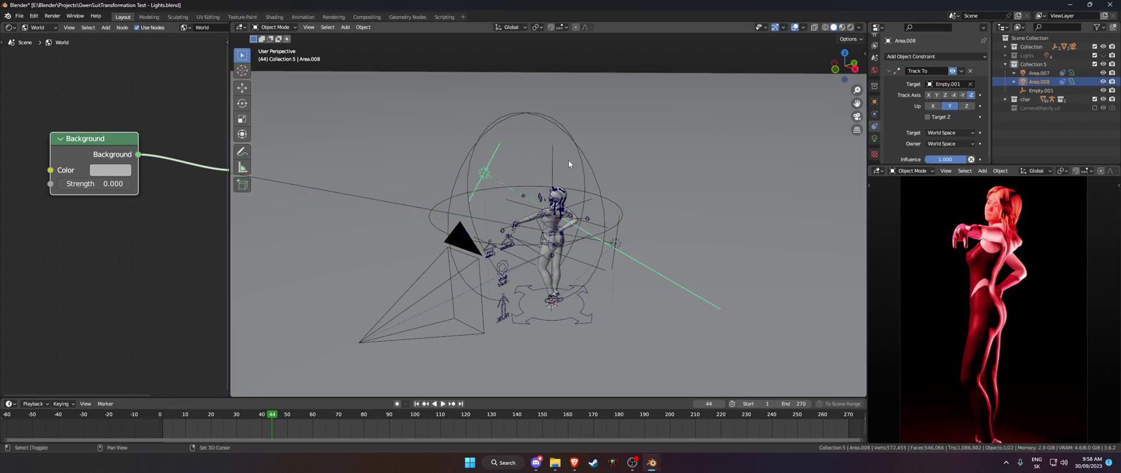
{"action": "scroll", "coordinate": [567, 160], "scroll_direction": "up", "scroll_amount": 3}
{"action": "key", "text": "g"}
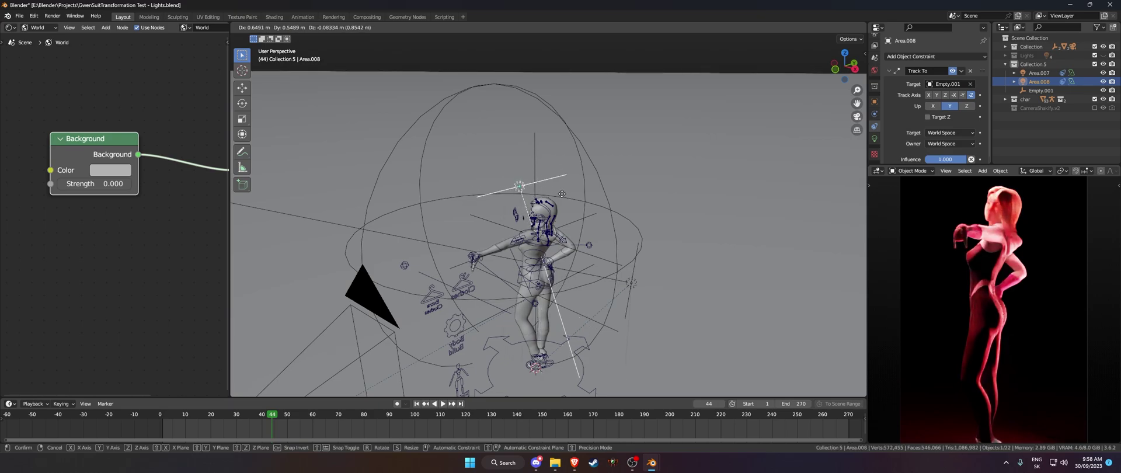
{"action": "left_click", "coordinate": [563, 192]}
{"action": "mouse_move", "coordinate": [563, 192]}
{"action": "middle_mouse_down"}
{"action": "mouse_move", "coordinate": [573, 149]}
{"action": "mouse_move", "coordinate": [585, 187]}
{"action": "mouse_move", "coordinate": [580, 157]}
{"action": "middle_mouse_up"}
{"action": "key", "text": "g"}
{"action": "left_click", "coordinate": [578, 171]}
{"action": "left_click", "coordinate": [874, 138]}
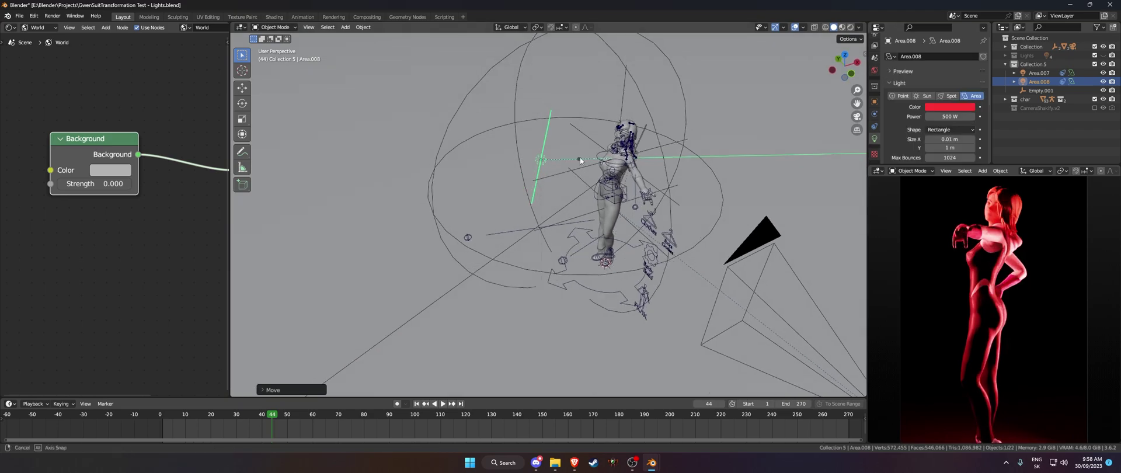
Recolour the Area.008 light from red to cyan and check the render preview through the camera
{"action": "left_click", "coordinate": [967, 110]}
{"action": "left_click_drag", "start_coordinate": [967, 132], "coordinate": [970, 126]}
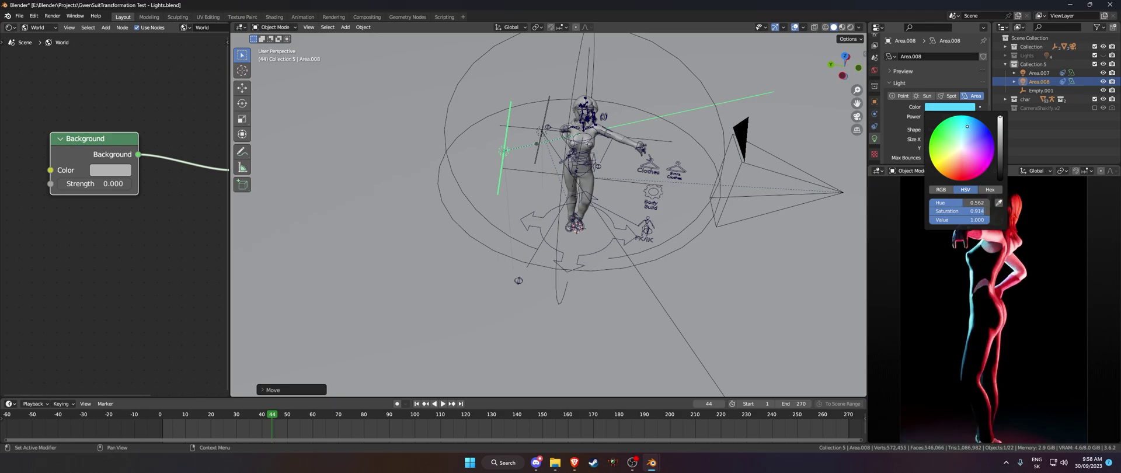
{"action": "middle_click_drag", "start_coordinate": [964, 289], "coordinate": [998, 329]}
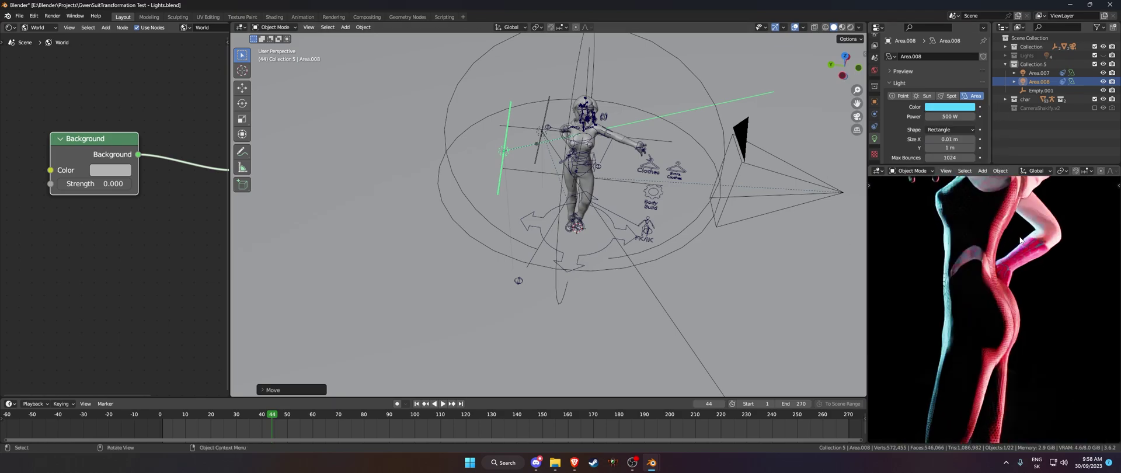
{"action": "scroll", "coordinate": [998, 328], "scroll_direction": "up", "scroll_amount": 5}
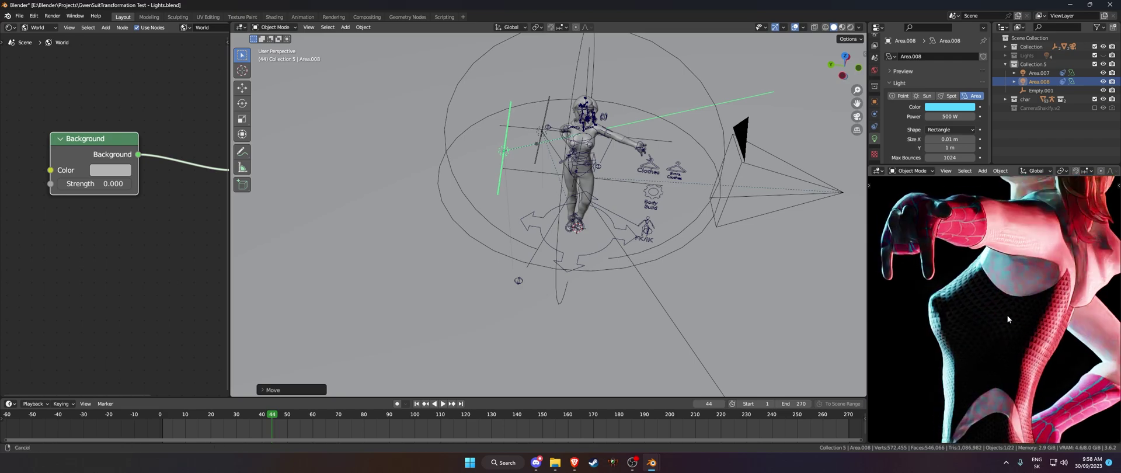
{"action": "scroll", "coordinate": [1007, 315], "scroll_direction": "up", "scroll_amount": 4, "text": "shift"}
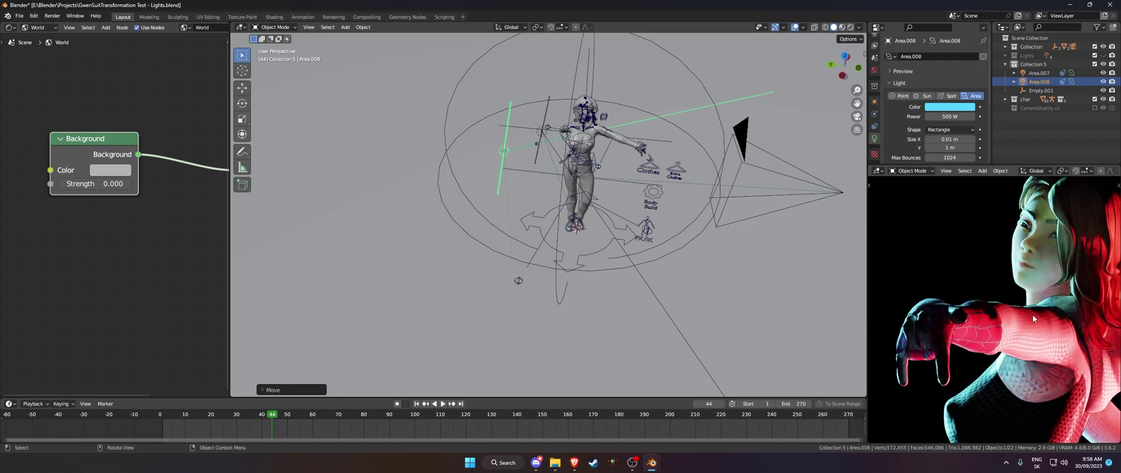
{"action": "key", "text": "KP_0"}
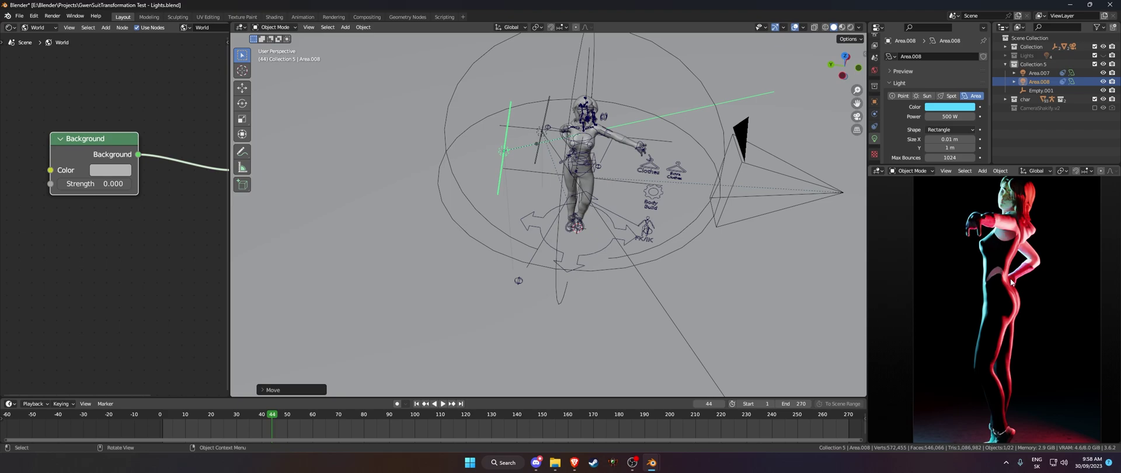
{"action": "middle_click_drag", "start_coordinate": [1011, 282], "coordinate": [651, 196]}
{"action": "key", "text": "shift+a"}
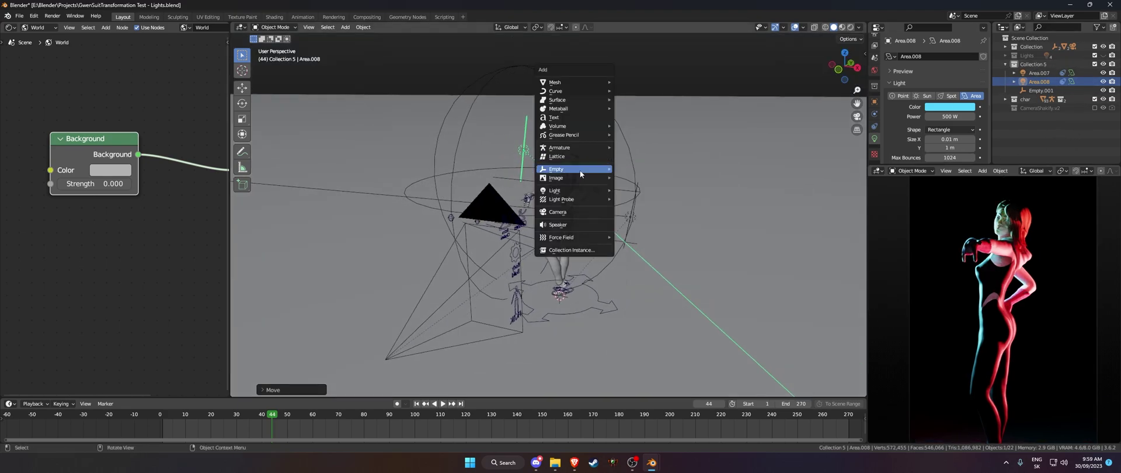
{"action": "mouse_move", "coordinate": [573, 191]}
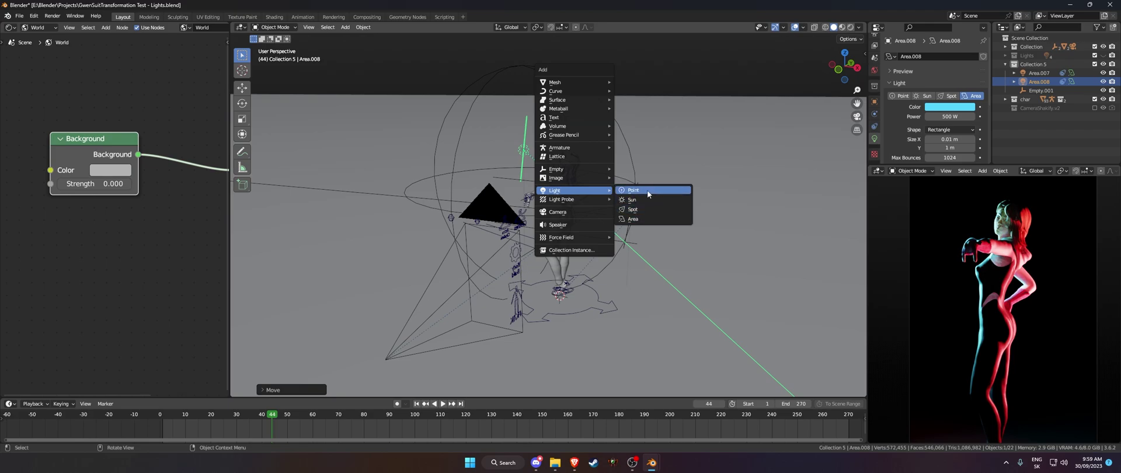
Add a 1500 W point light and place it left of the figure
{"action": "left_click", "coordinate": [647, 190]}
{"action": "type", "text": "1"}
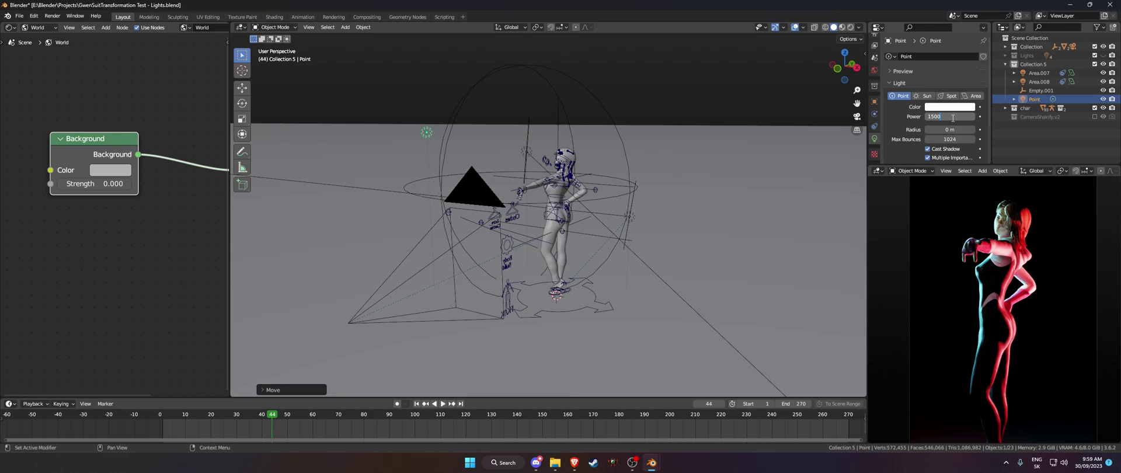
{"action": "key", "text": "Return"}
{"action": "scroll", "coordinate": [658, 214], "scroll_direction": "down", "scroll_amount": 3}
{"action": "key", "text": "g"}
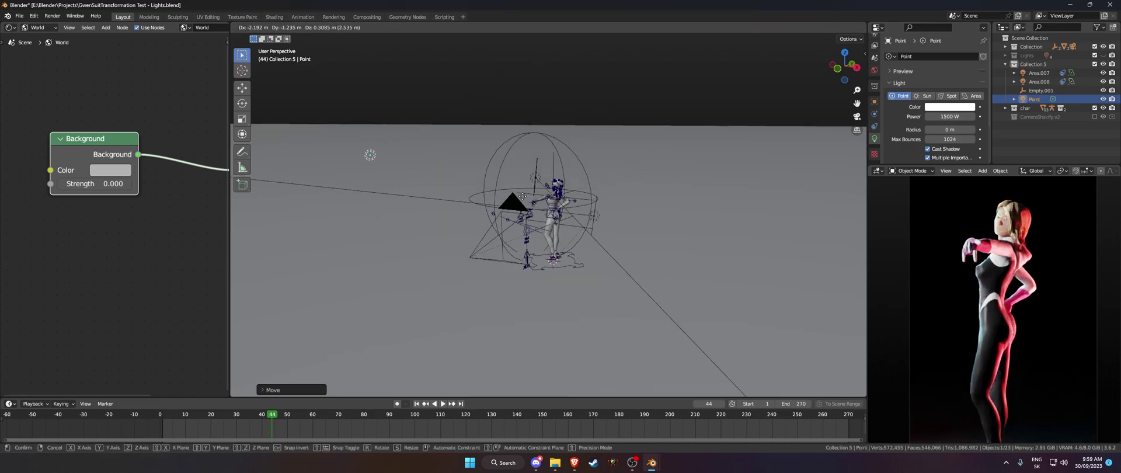
{"action": "left_click", "coordinate": [312, 155]}
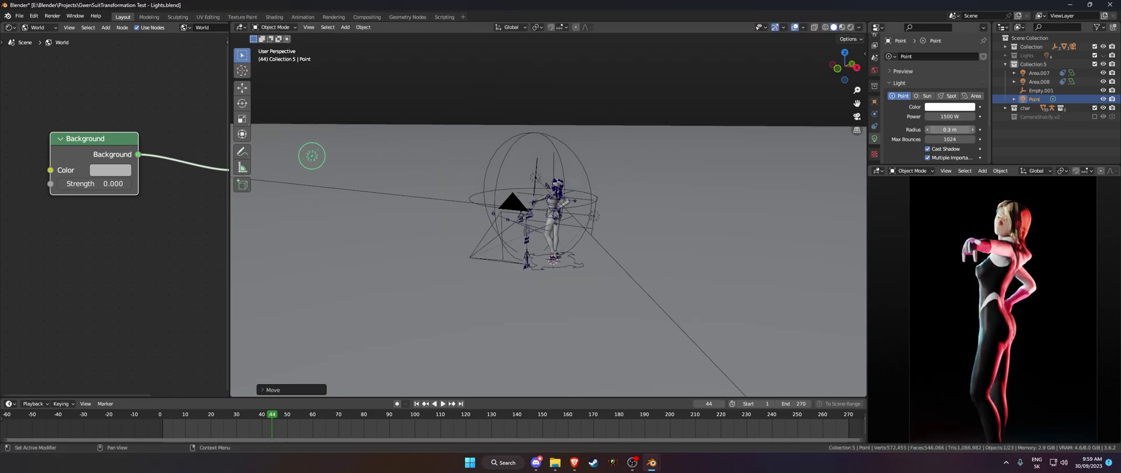
Revert the point light's radius and move tweaks, and hide the red and cyan area lights
{"action": "left_click_drag", "start_coordinate": [949, 129], "coordinate": [971, 129]}
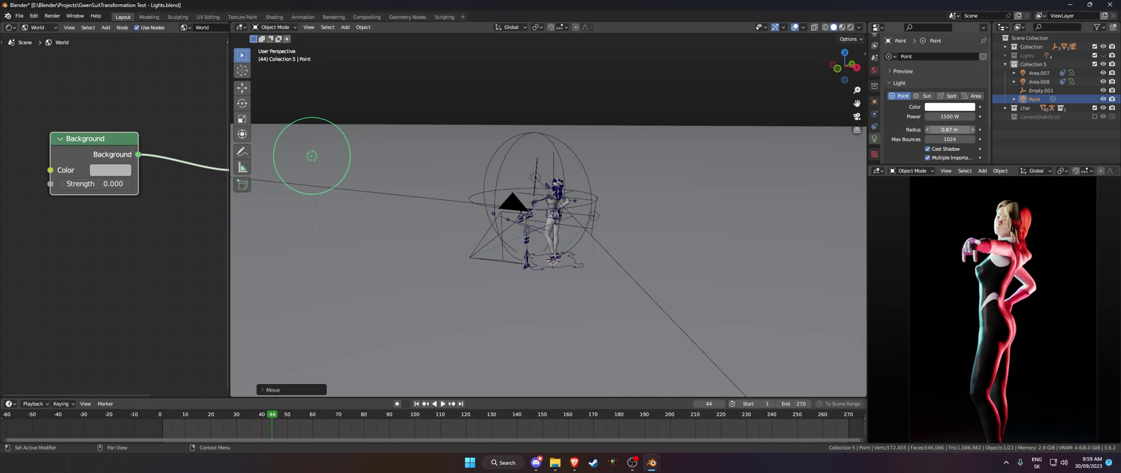
{"action": "key", "text": "BackSpace"}
{"action": "key", "text": "g"}
{"action": "left_click", "coordinate": [527, 181]}
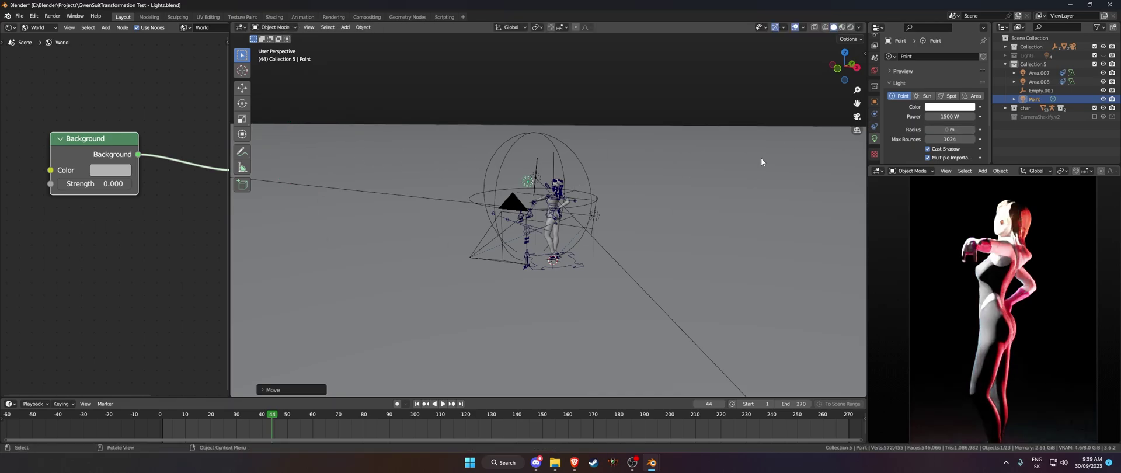
{"action": "left_click", "coordinate": [1102, 81]}
{"action": "scroll", "coordinate": [537, 136], "scroll_direction": "up", "scroll_amount": 5}
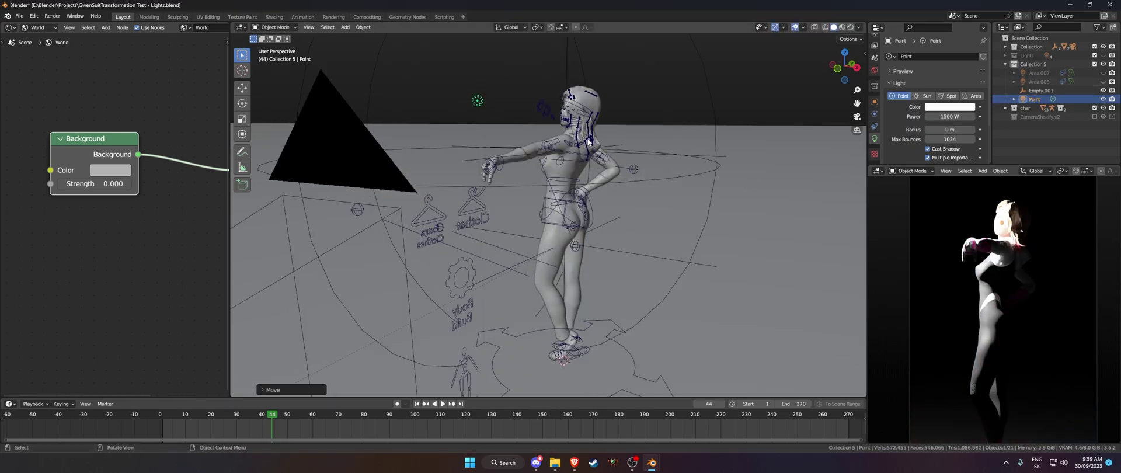
Move the point light just above the head and widen its radius to 0.32 m
{"action": "key", "text": "g"}
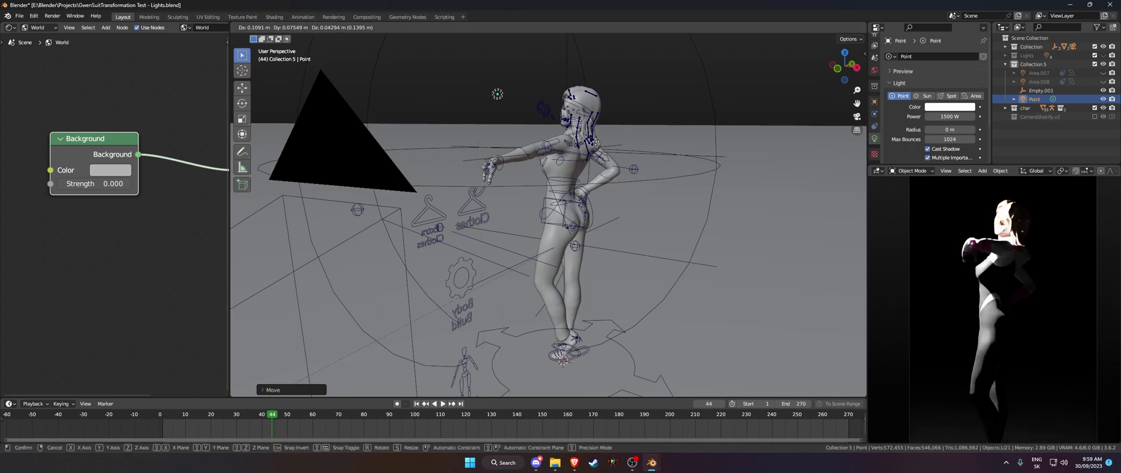
{"action": "left_click", "coordinate": [586, 142]}
{"action": "scroll", "coordinate": [966, 270], "scroll_direction": "up", "scroll_amount": 4}
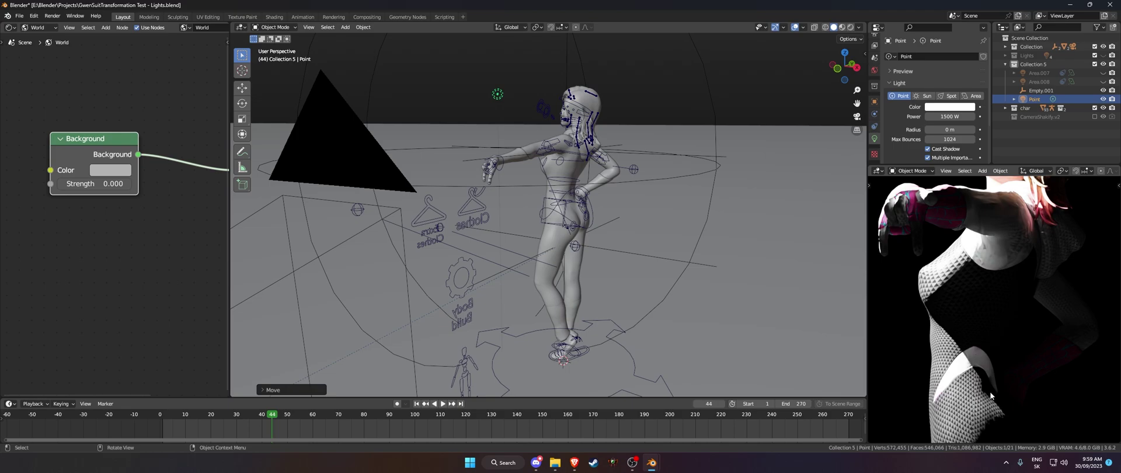
{"action": "left_click_drag", "start_coordinate": [950, 129], "coordinate": [973, 129]}
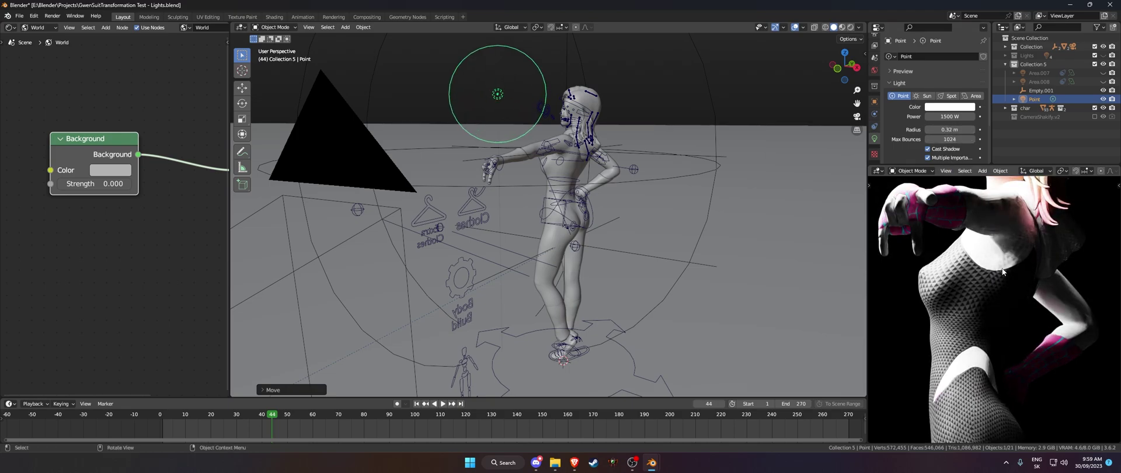
{"action": "scroll", "coordinate": [770, 274], "scroll_direction": "down", "scroll_amount": 3}
{"action": "scroll", "coordinate": [771, 260], "scroll_direction": "down", "scroll_amount": 4}
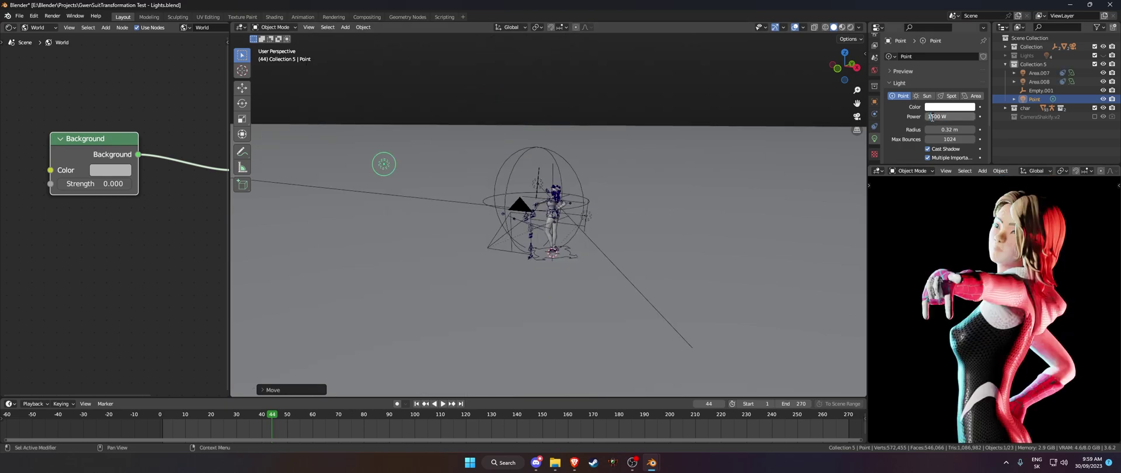
{"action": "type", "text": "1000"}
Step the point light's power down through 1000 and 500 to 200 W, and reposition it
{"action": "key", "text": "Return"}
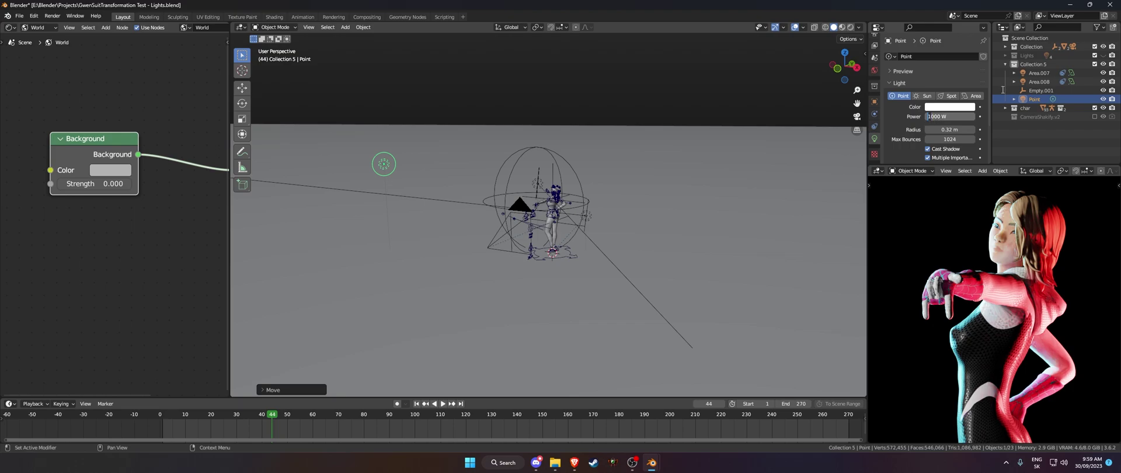
{"action": "type", "text": "500"}
{"action": "key", "text": "Return"}
{"action": "type", "text": "200"}
{"action": "key", "text": "Return"}
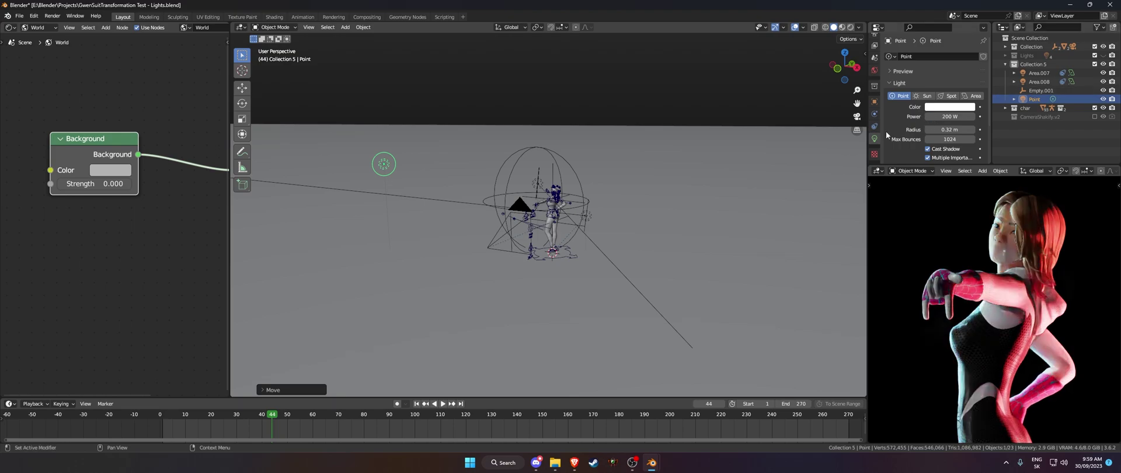
{"action": "key", "text": "g"}
{"action": "left_click", "coordinate": [482, 185]}
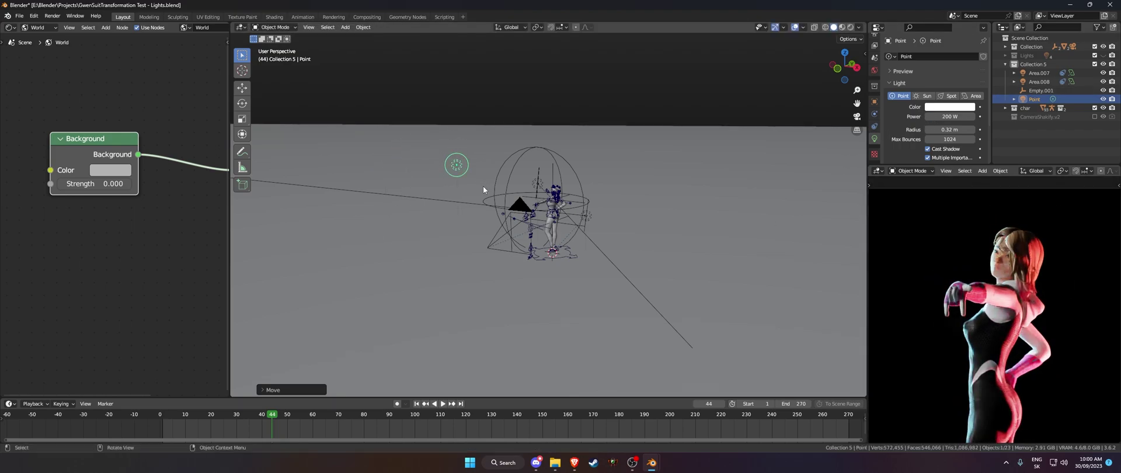
{"action": "middle_click_drag", "start_coordinate": [460, 187], "coordinate": [582, 264]}
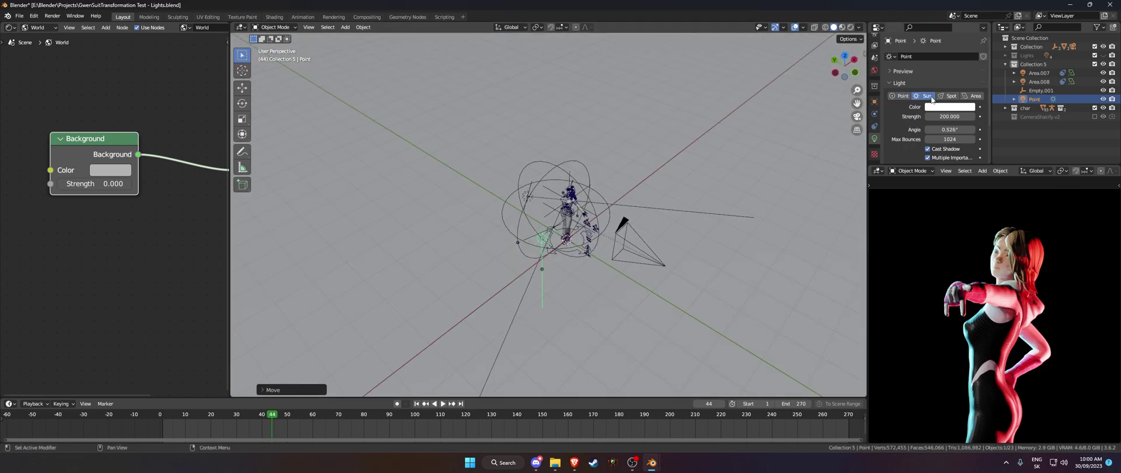
{"action": "mouse_move", "coordinate": [841, 157]}
{"action": "middle_mouse_down"}
{"action": "mouse_move", "coordinate": [668, 129]}
{"action": "mouse_move", "coordinate": [725, 150]}
{"action": "middle_mouse_up"}
{"action": "scroll", "coordinate": [935, 118], "scroll_direction": "down", "scroll_amount": 3}
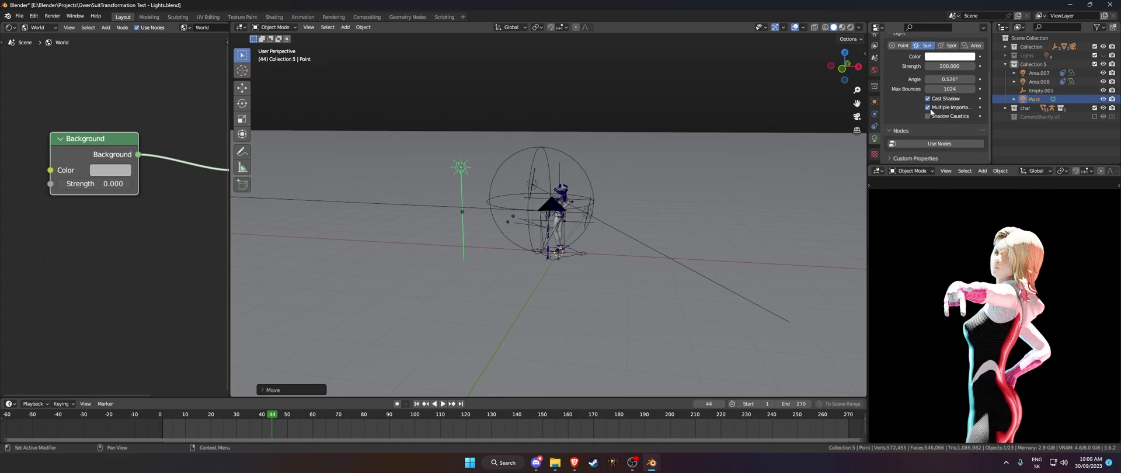
Widen the sun lamp's angle, rotate it, and set its strength to 5
{"action": "left_click_drag", "start_coordinate": [950, 80], "coordinate": [981, 79]}
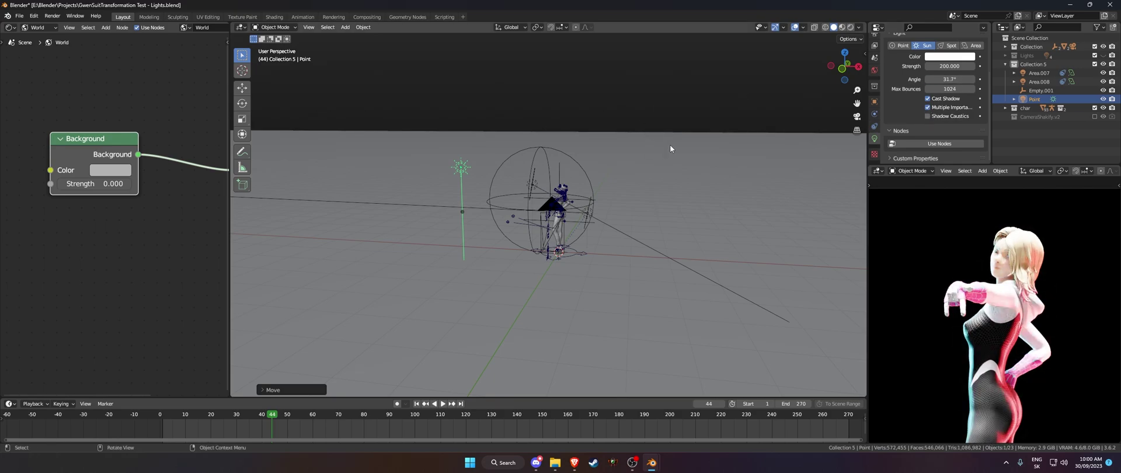
{"action": "key", "text": "r"}
{"action": "left_click", "coordinate": [950, 68]}
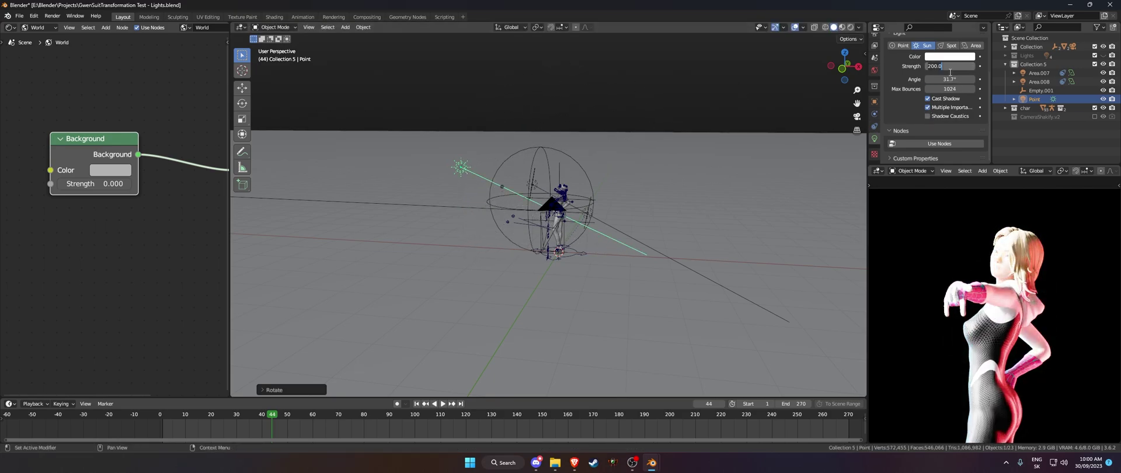
{"action": "type", "text": "100"}
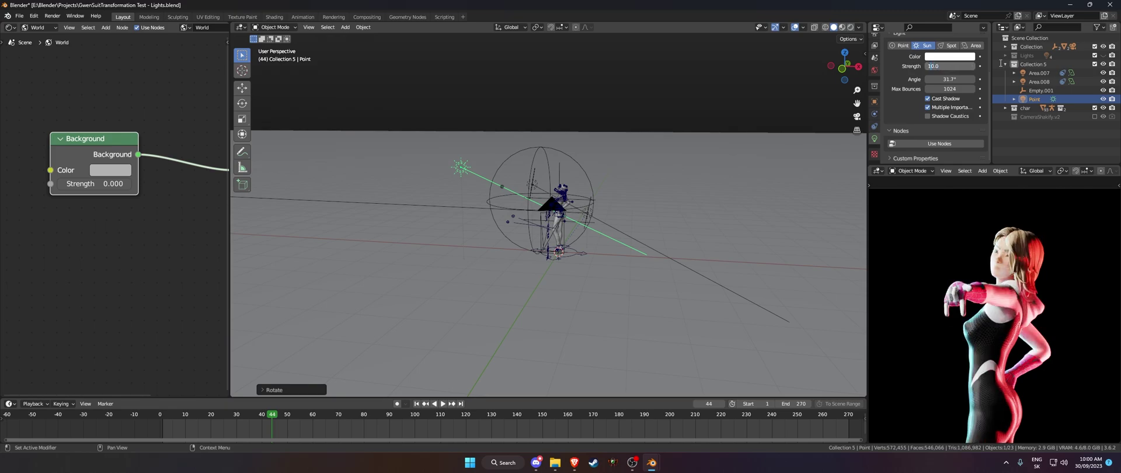
{"action": "key", "text": "Return"}
Re-aim and move the sun lamp from a top-down view, then select the cyan rim light
{"action": "mouse_move", "coordinate": [543, 219]}
{"action": "middle_mouse_down"}
{"action": "mouse_move", "coordinate": [648, 114]}
{"action": "mouse_move", "coordinate": [646, 172]}
{"action": "middle_mouse_up"}
{"action": "key", "text": "r"}
{"action": "left_click", "coordinate": [658, 139]}
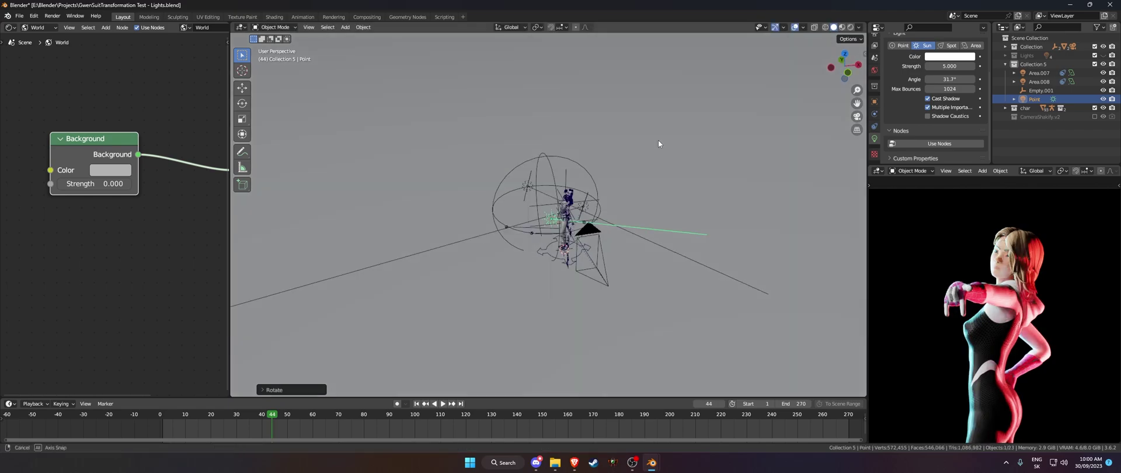
{"action": "key", "text": "g"}
{"action": "left_click", "coordinate": [727, 202]}
{"action": "middle_click_drag", "start_coordinate": [727, 203], "coordinate": [700, 193]}
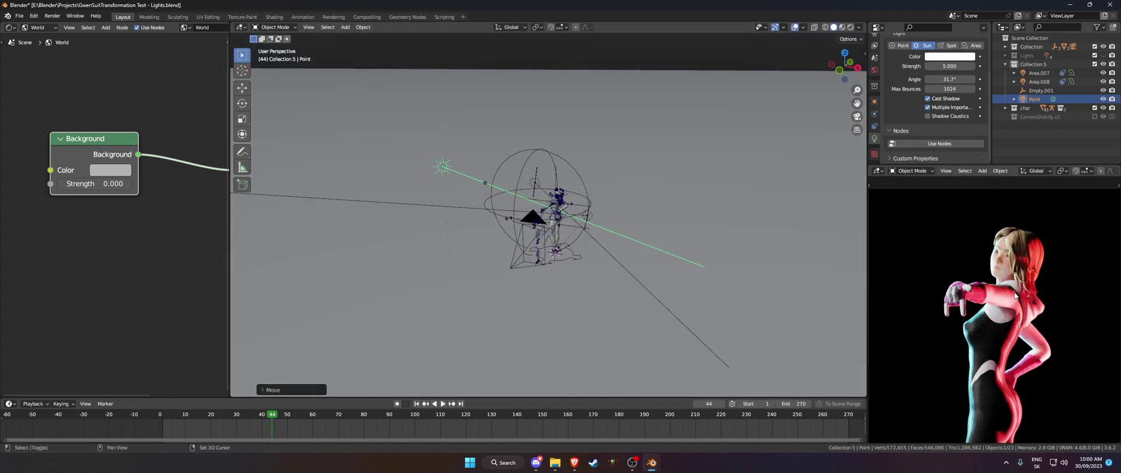
{"action": "middle_click_drag", "start_coordinate": [1015, 215], "coordinate": [1005, 275], "text": "ctrl"}
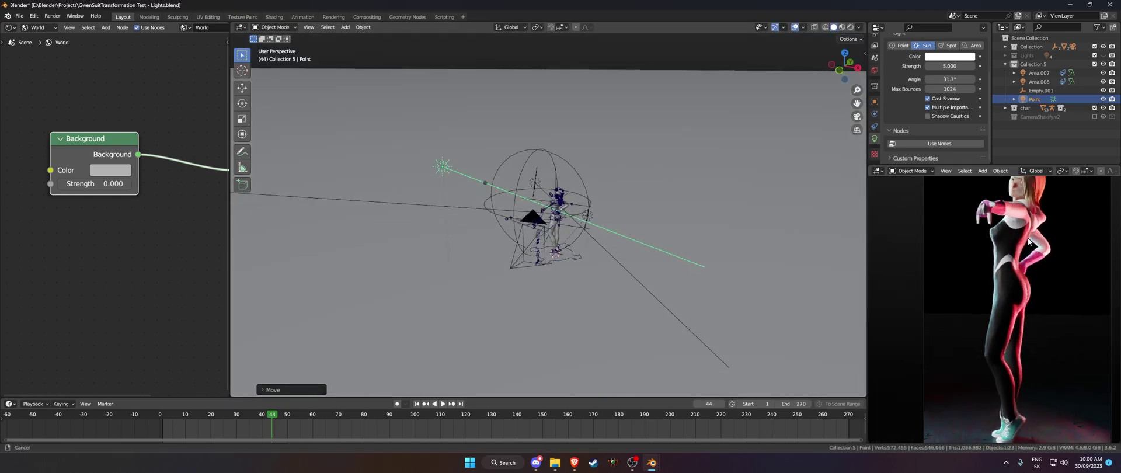
{"action": "left_click", "coordinate": [538, 184]}
{"action": "middle_click_drag", "start_coordinate": [537, 184], "coordinate": [878, 266]}
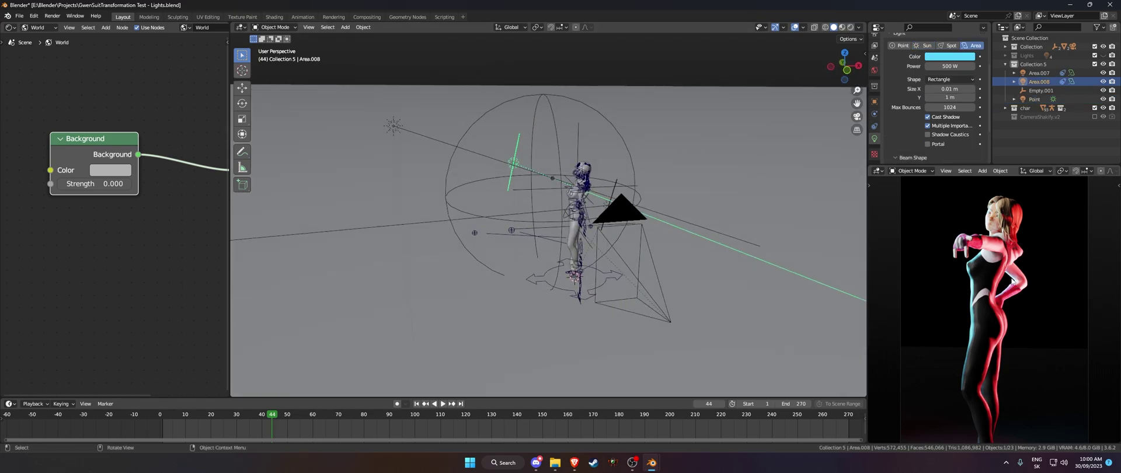
Keep the cyan light's aim and lower the Empty.001 target vertically along Z
{"action": "key", "text": "r"}
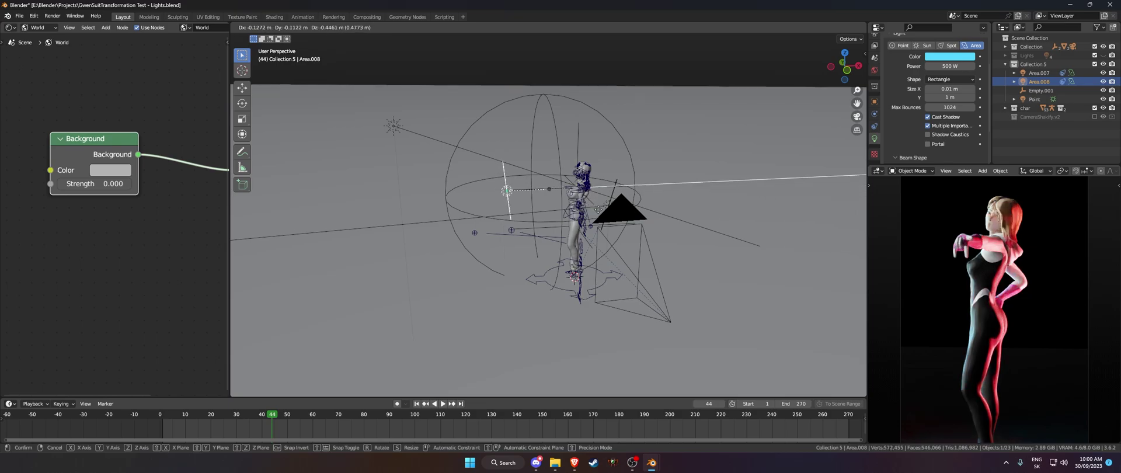
{"action": "key", "text": "Escape"}
{"action": "left_click", "coordinate": [577, 147]}
{"action": "key", "text": "g"}
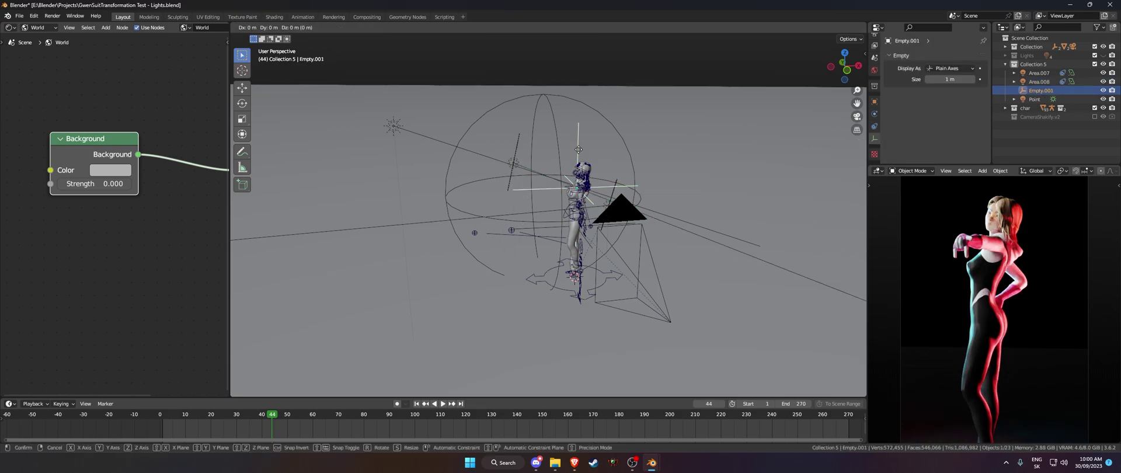
{"action": "key", "text": "z"}
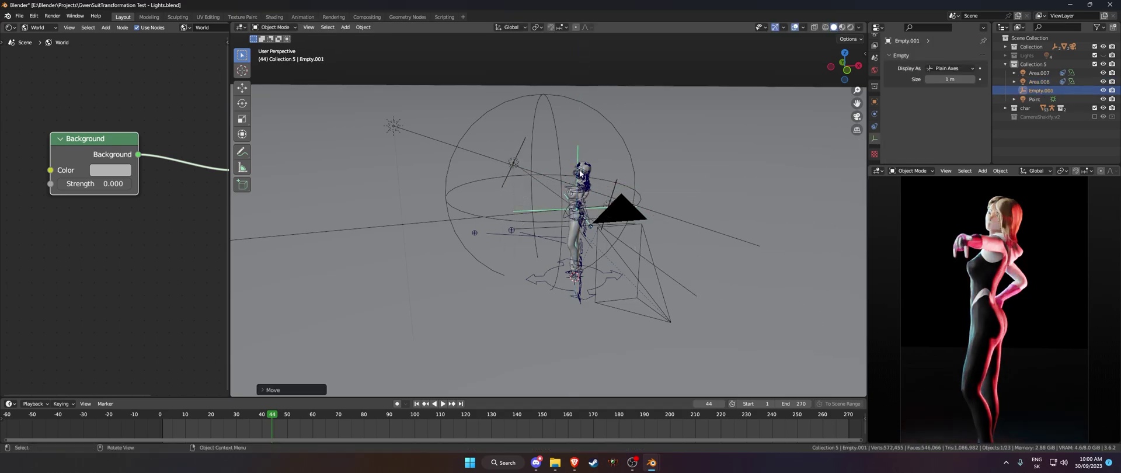
{"action": "left_click", "coordinate": [516, 160]}
{"action": "middle_click_drag", "start_coordinate": [515, 161], "coordinate": [516, 152]}
Move the cyan Area.008 rim light lower beside the character
{"action": "left_click", "coordinate": [508, 145]}
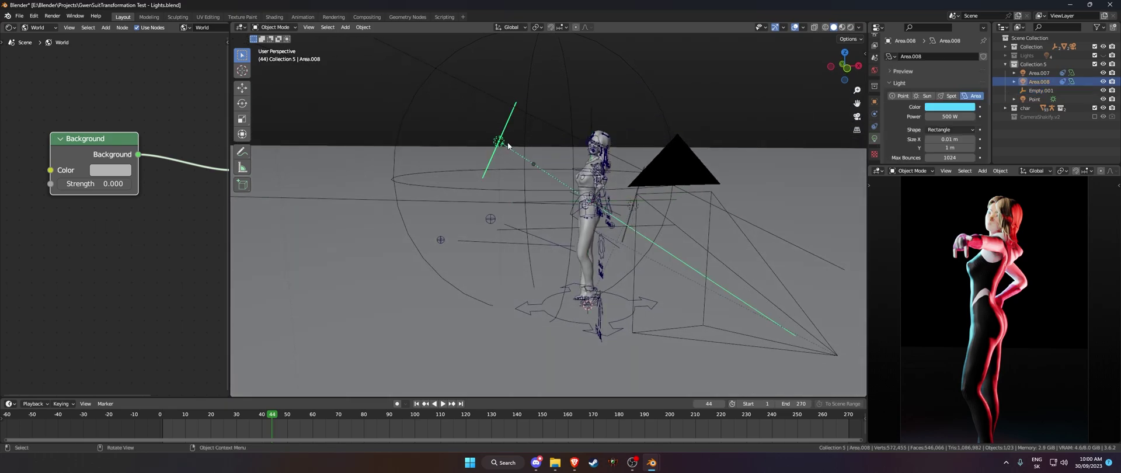
{"action": "key", "text": "g"}
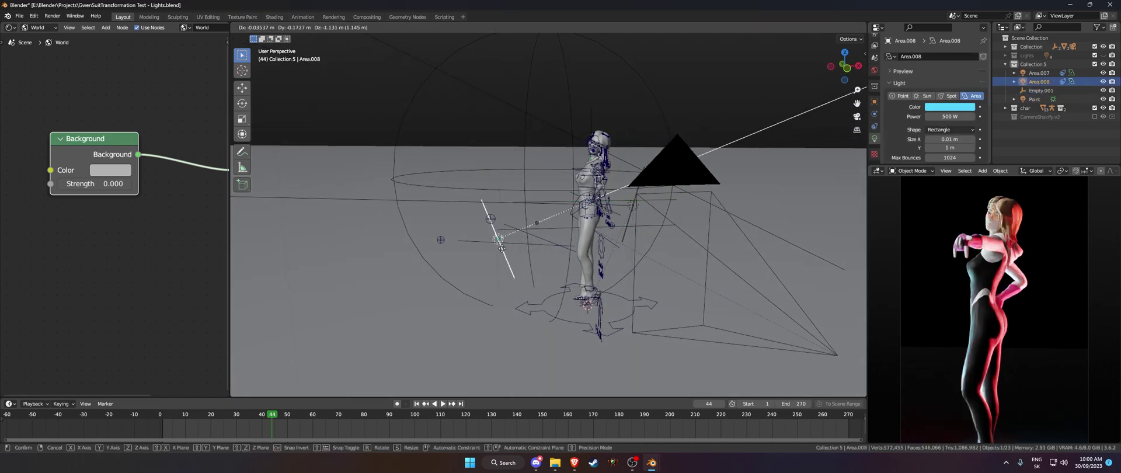
{"action": "left_click", "coordinate": [501, 247]}
{"action": "scroll", "coordinate": [972, 407], "scroll_direction": "up", "scroll_amount": 3}
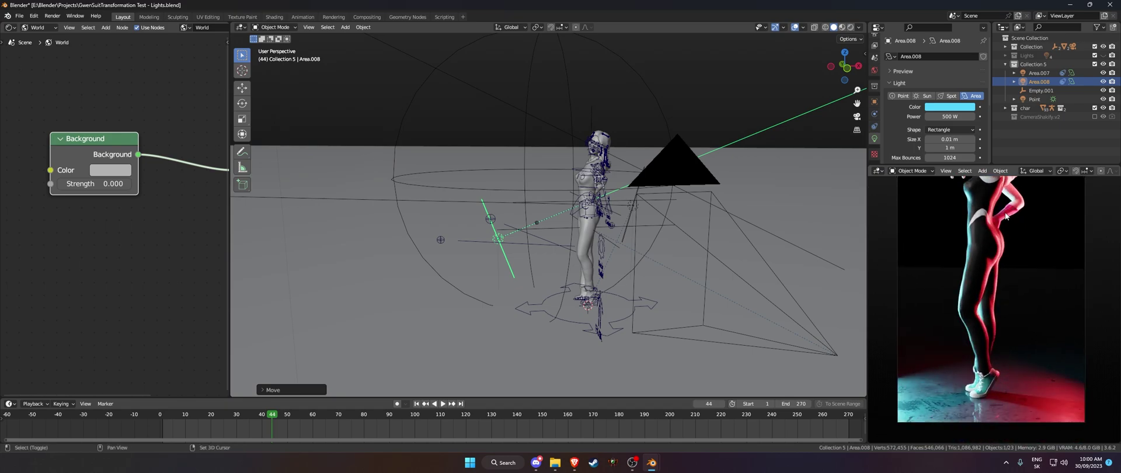
Duplicate the cyan rim light, place the copy higher up, and select the head mesh
{"action": "key", "text": "shift+d"}
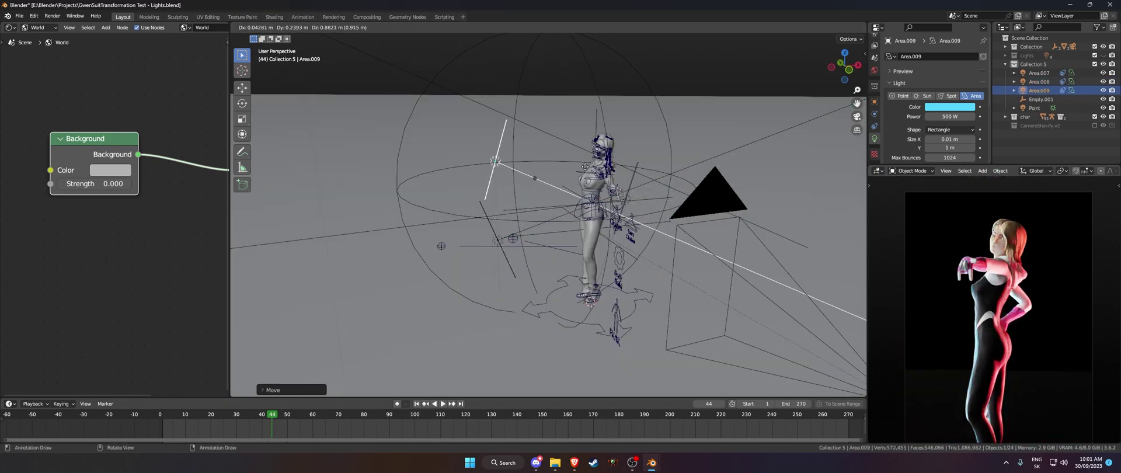
{"action": "left_click", "coordinate": [785, 251]}
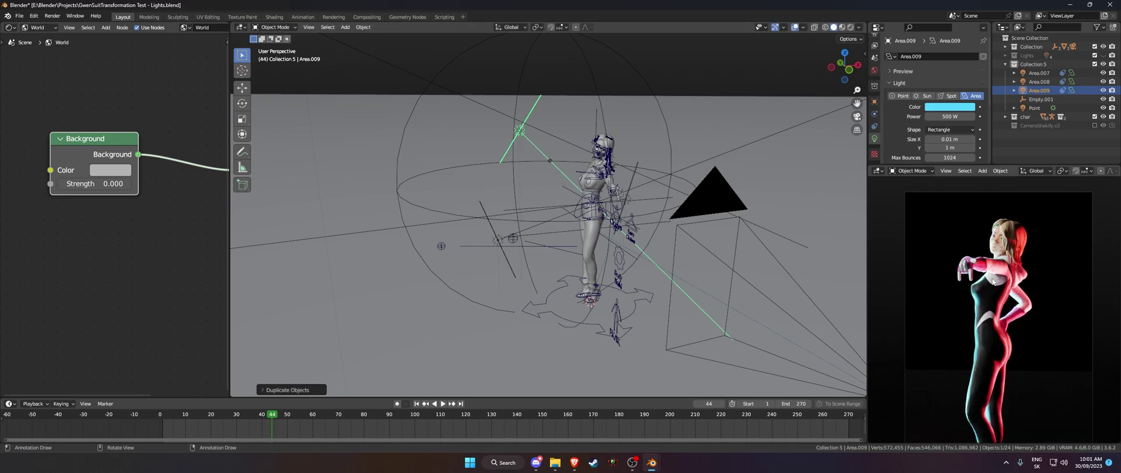
{"action": "scroll", "coordinate": [1023, 290], "scroll_direction": "up", "scroll_amount": 3}
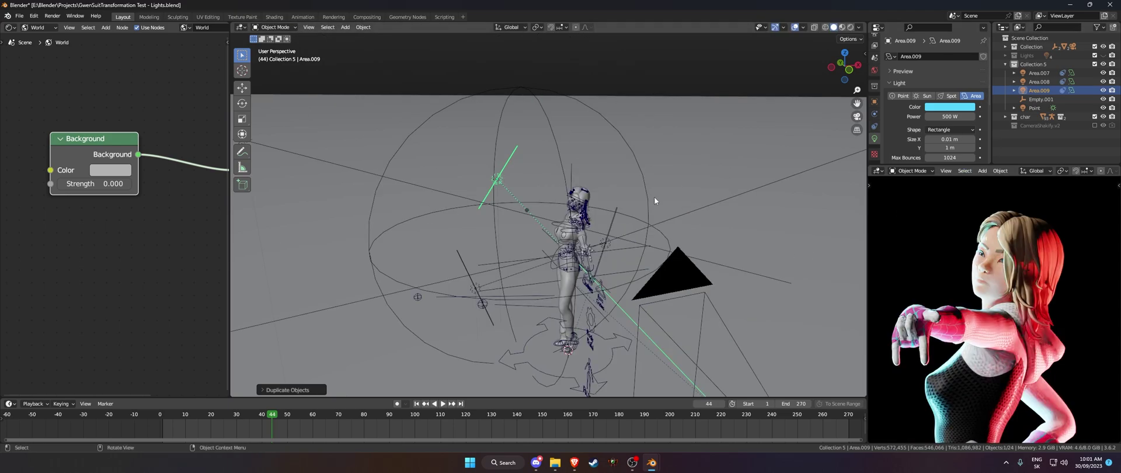
{"action": "left_click", "coordinate": [575, 186]}
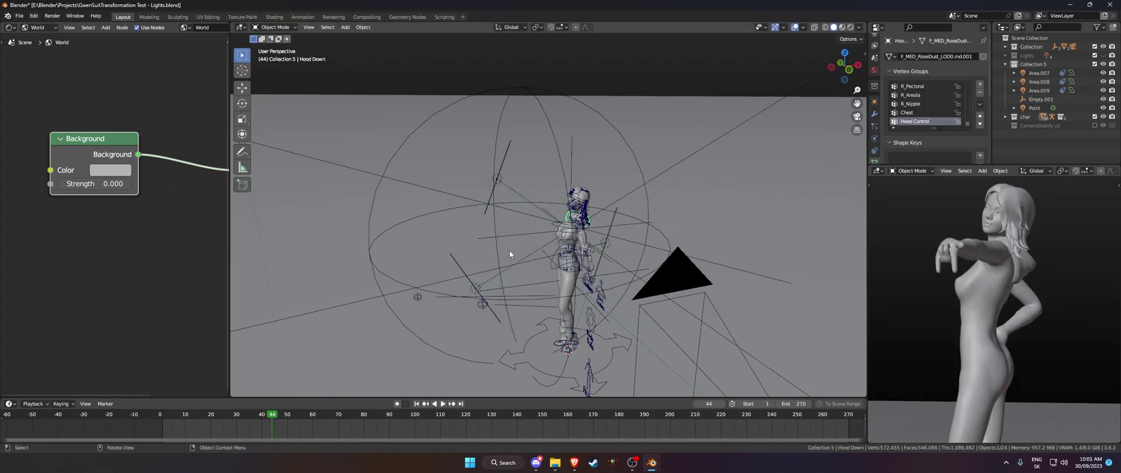
{"action": "left_click", "coordinate": [53, 16]}
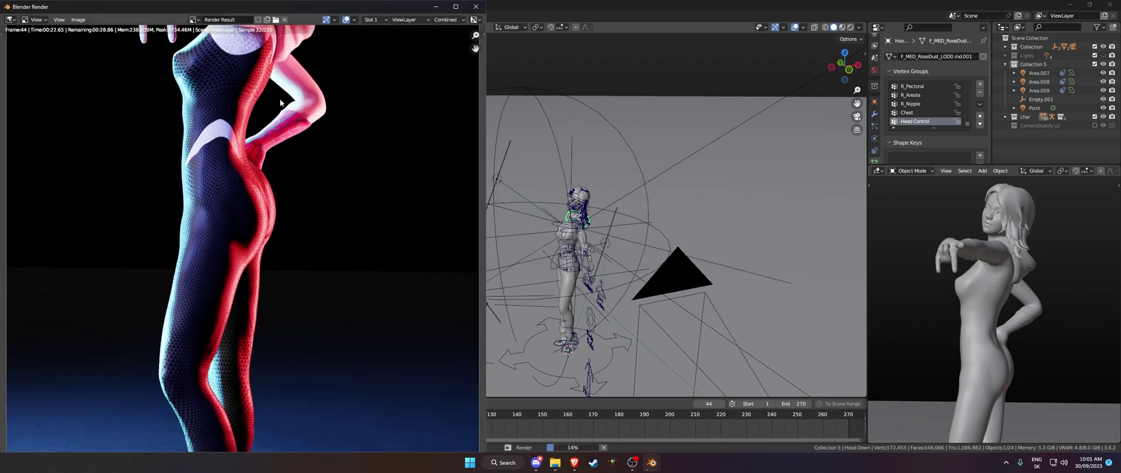
Pan around the finished render to inspect the character's head and details
{"action": "mouse_move", "coordinate": [250, 101]}
{"action": "middle_mouse_down"}
{"action": "mouse_move", "coordinate": [324, 183]}
{"action": "mouse_move", "coordinate": [318, 262]}
{"action": "mouse_move", "coordinate": [353, 228]}
{"action": "middle_mouse_up"}
{"action": "scroll", "coordinate": [318, 262], "scroll_direction": "up", "scroll_amount": 3}
{"action": "scroll", "coordinate": [293, 226], "scroll_direction": "down", "scroll_amount": 2}
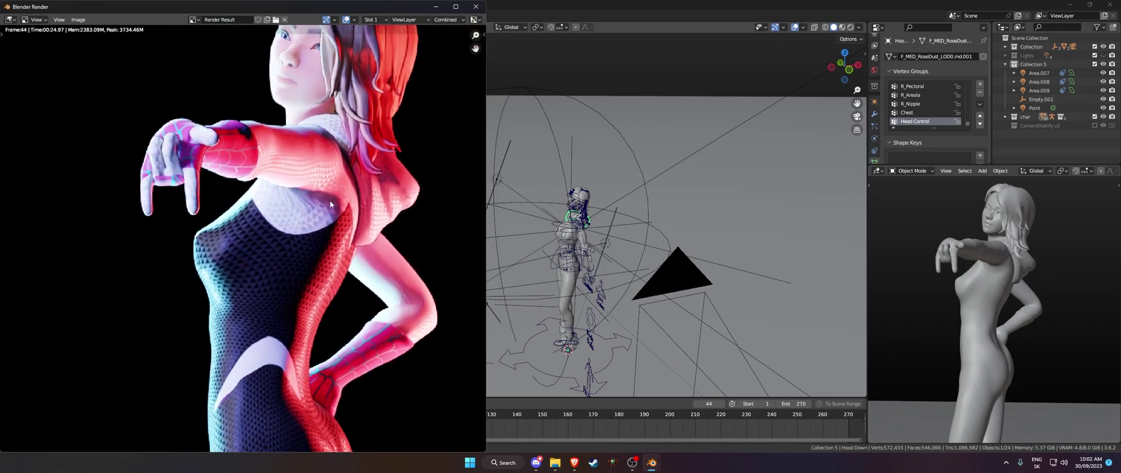
{"action": "scroll", "coordinate": [353, 228], "scroll_direction": "up", "scroll_amount": 2}
{"action": "scroll", "coordinate": [334, 131], "scroll_direction": "down", "scroll_amount": 2}
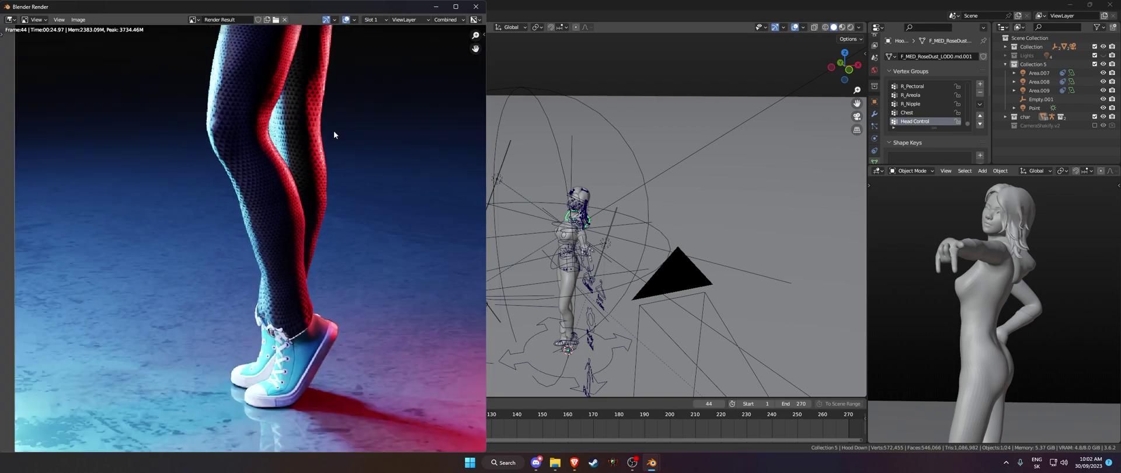
{"action": "scroll", "coordinate": [309, 114], "scroll_direction": "down", "scroll_amount": 1}
{"action": "scroll", "coordinate": [308, 114], "scroll_direction": "down", "scroll_amount": 2}
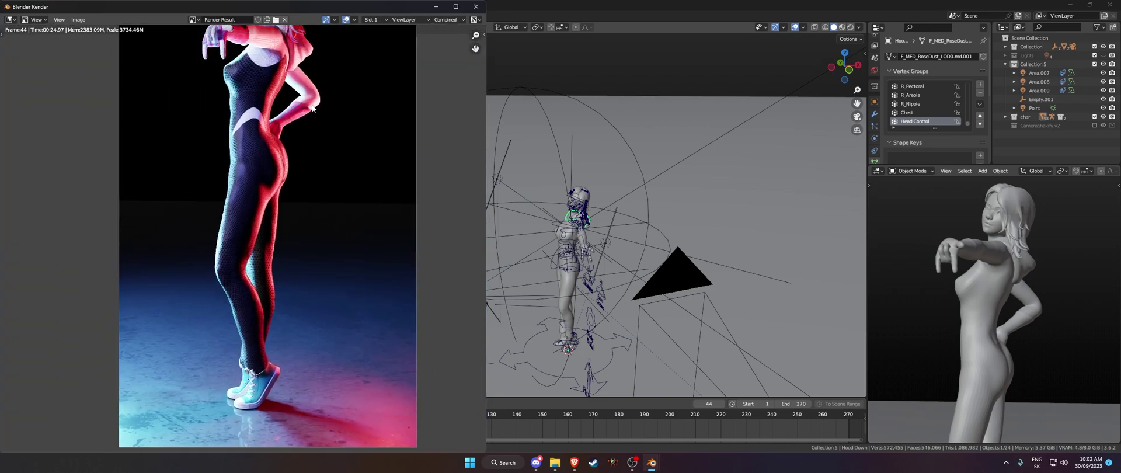
{"action": "scroll", "coordinate": [298, 102], "scroll_direction": "up", "scroll_amount": 2}
{"action": "middle_click_drag", "start_coordinate": [298, 101], "coordinate": [297, 130]}
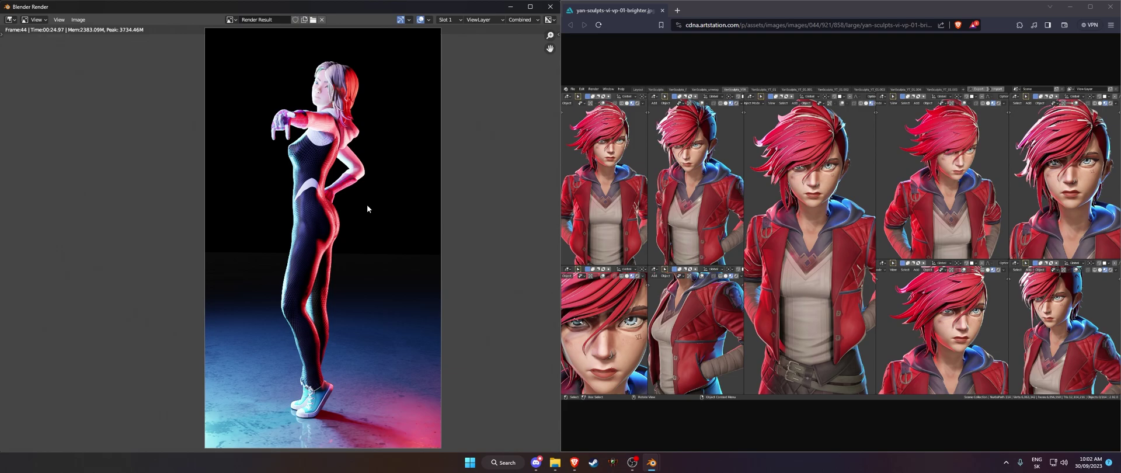
Leave the render window and expand the example scene's lights collection in the Outliner
{"action": "left_click", "coordinate": [549, 7]}
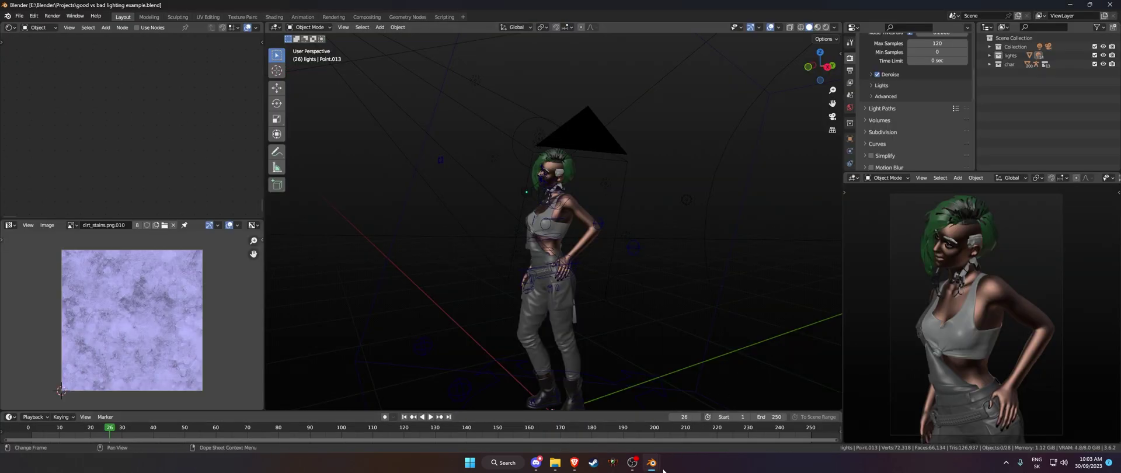
{"action": "left_click", "coordinate": [990, 46]}
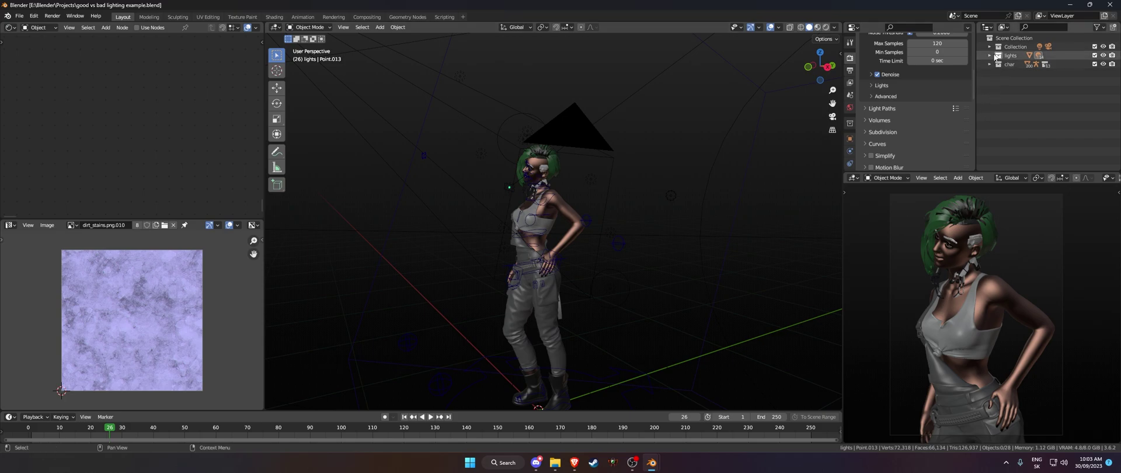
{"action": "left_click", "coordinate": [990, 47]}
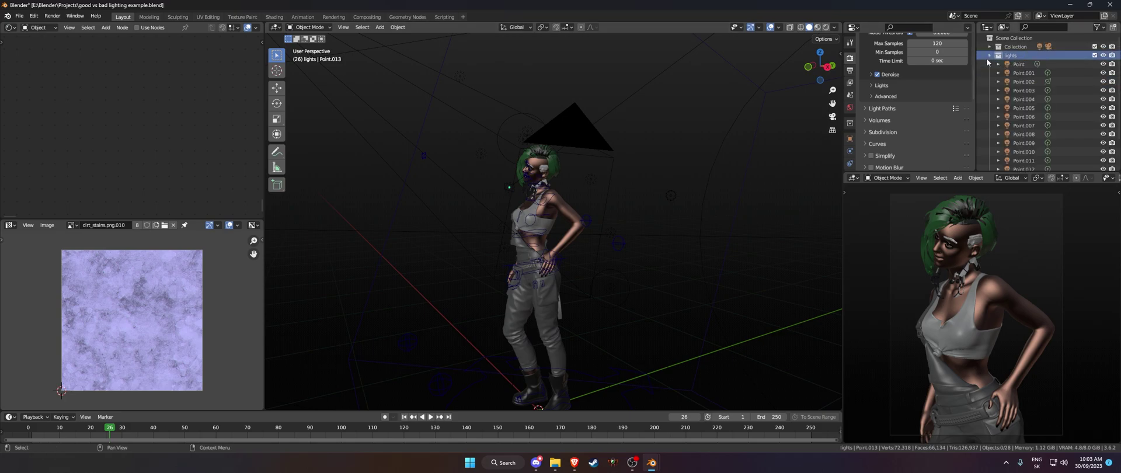
{"action": "left_click", "coordinate": [1019, 64]}
{"action": "scroll", "coordinate": [1030, 123], "scroll_direction": "down", "scroll_amount": 2}
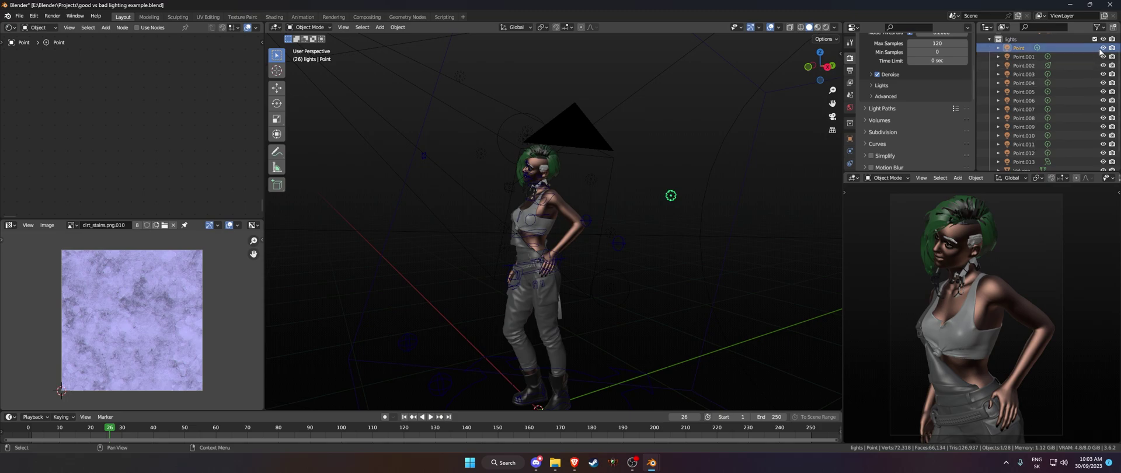
Hide all point lights, re-enable each one in turn, then collapse and hide the collection
{"action": "left_click_drag", "start_coordinate": [1102, 48], "coordinate": [1108, 153]}
{"action": "scroll", "coordinate": [1107, 131], "scroll_direction": "up", "scroll_amount": 3}
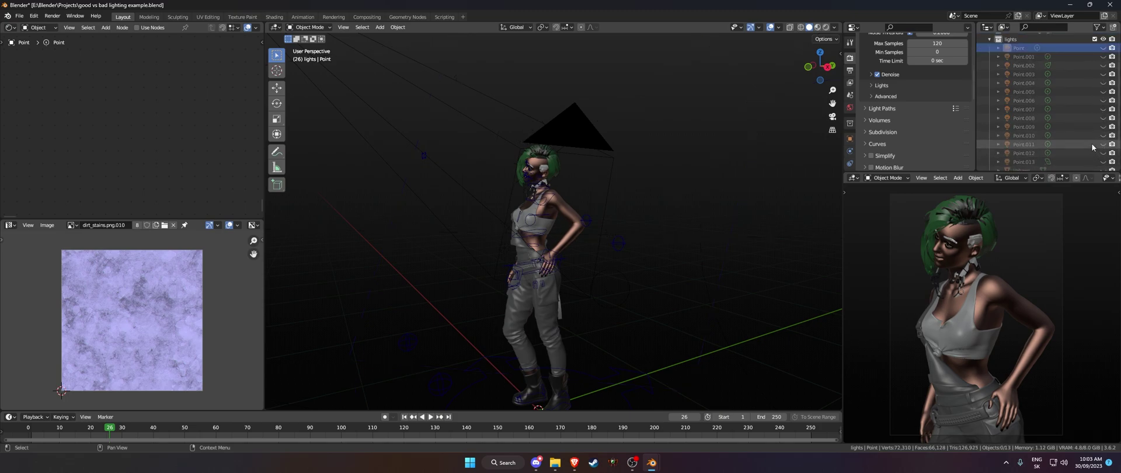
{"action": "left_click", "coordinate": [1102, 64]}
{"action": "left_click", "coordinate": [1104, 73]}
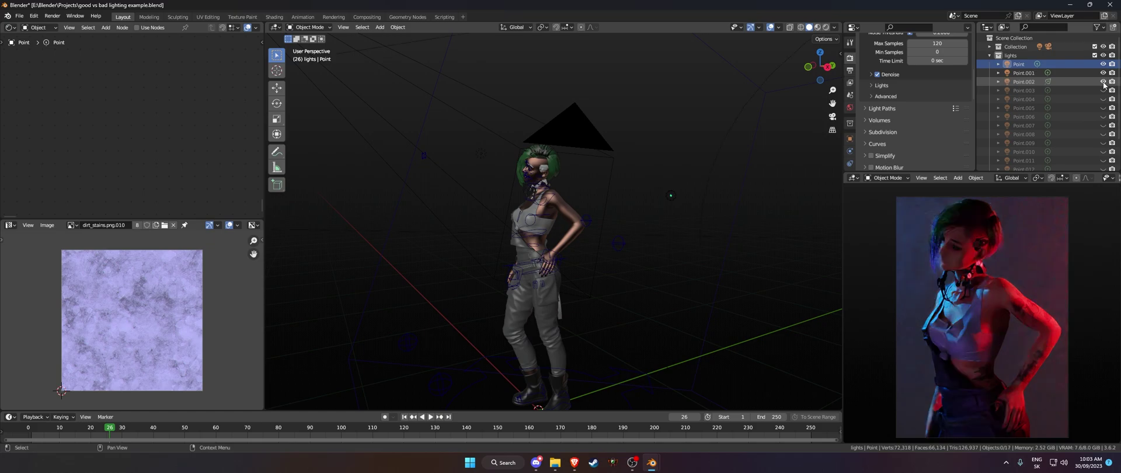
{"action": "left_click", "coordinate": [1102, 91]}
{"action": "left_click", "coordinate": [1102, 108]}
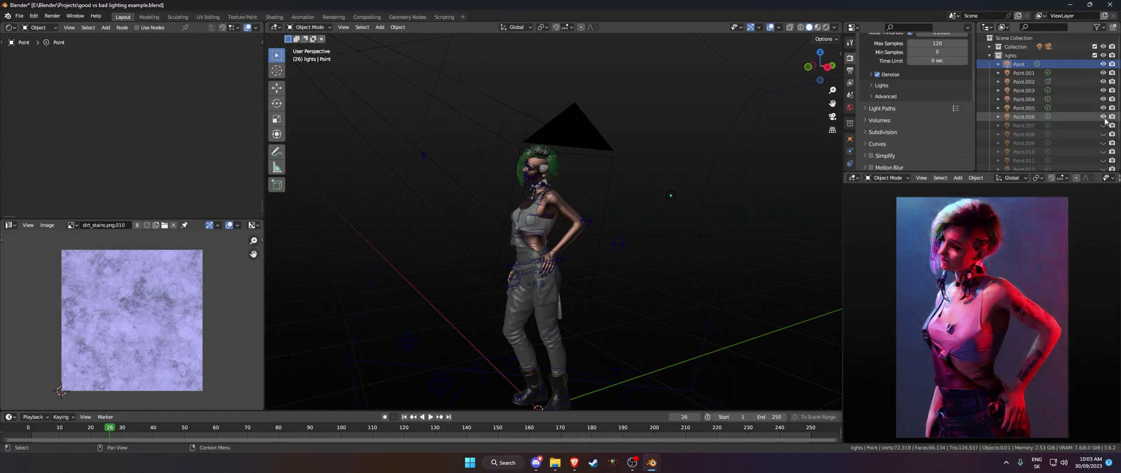
{"action": "left_click", "coordinate": [1102, 125]}
{"action": "left_click", "coordinate": [1102, 143]}
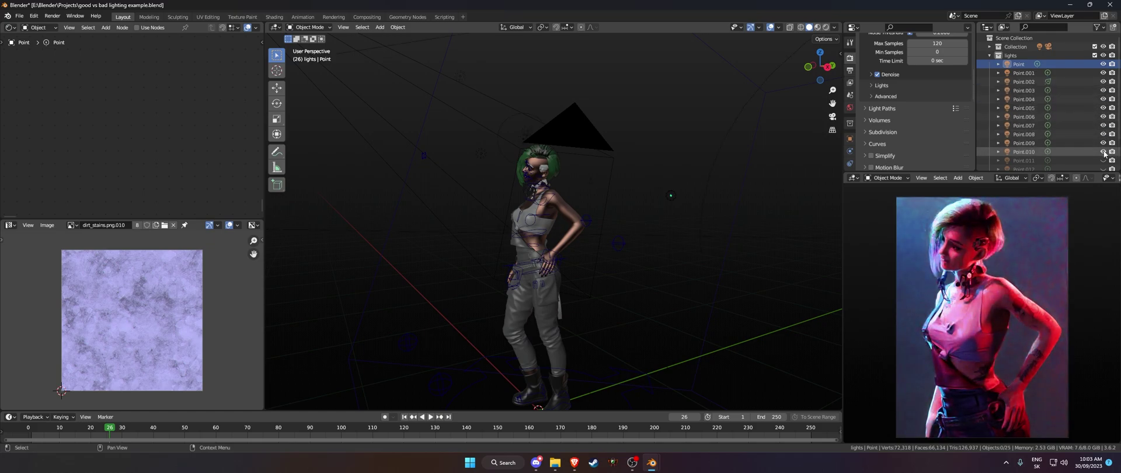
{"action": "left_click", "coordinate": [1103, 160]}
{"action": "scroll", "coordinate": [1102, 157], "scroll_direction": "down", "scroll_amount": 1}
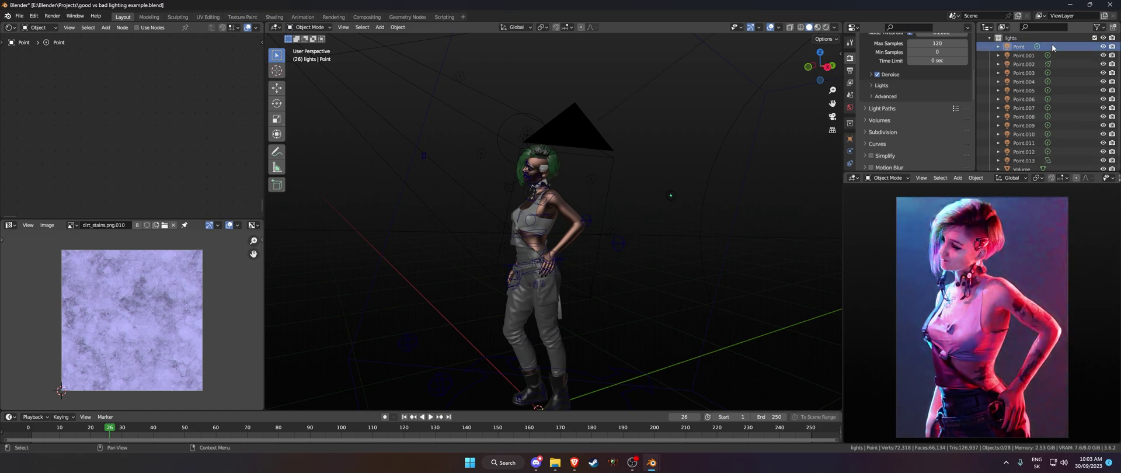
{"action": "scroll", "coordinate": [1103, 160], "scroll_direction": "up", "scroll_amount": 2}
{"action": "left_click", "coordinate": [989, 55]}
{"action": "left_click", "coordinate": [1102, 55]}
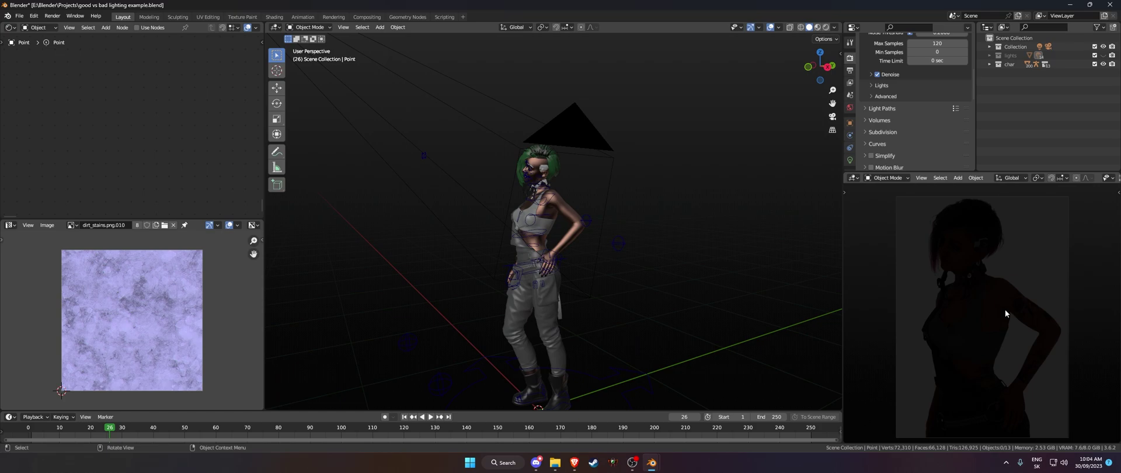
{"action": "scroll", "coordinate": [1005, 309], "scroll_direction": "up", "scroll_amount": 1}
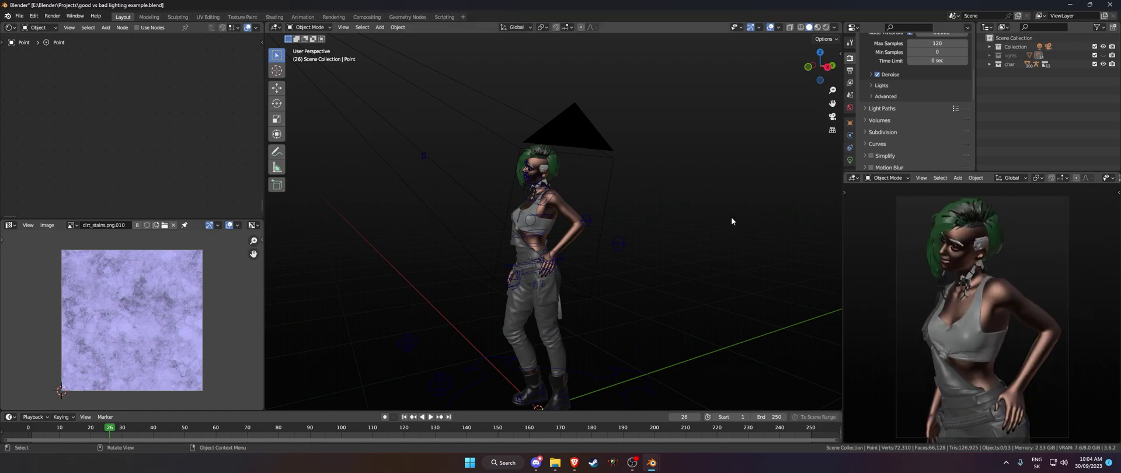
Unhide the lights collection so the character is lit in gray tones again
{"action": "left_click", "coordinate": [1103, 55]}
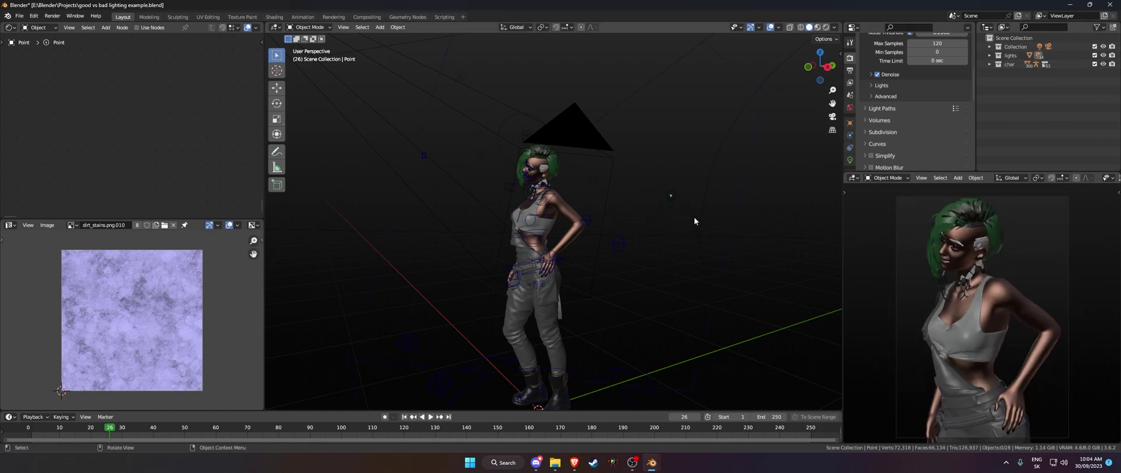